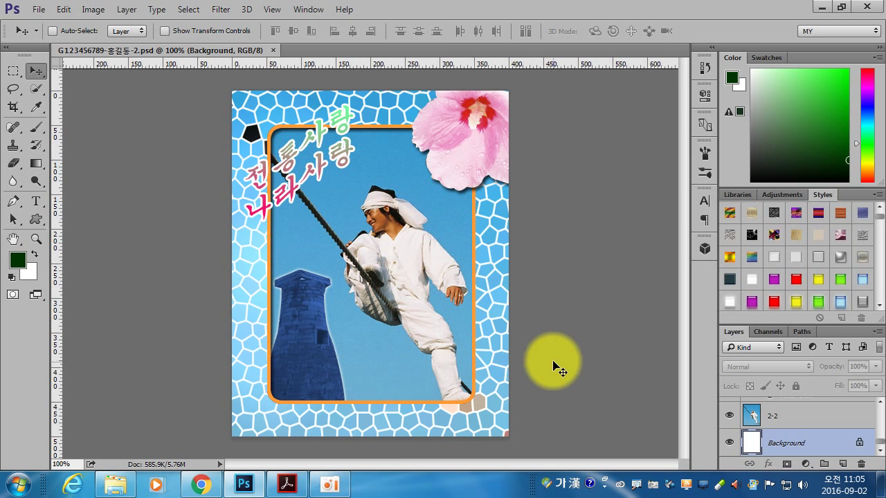
# Step: Bring up the screen recorder window, then hide it
pyautogui.click(557, 396)
pyautogui.click(329, 485)
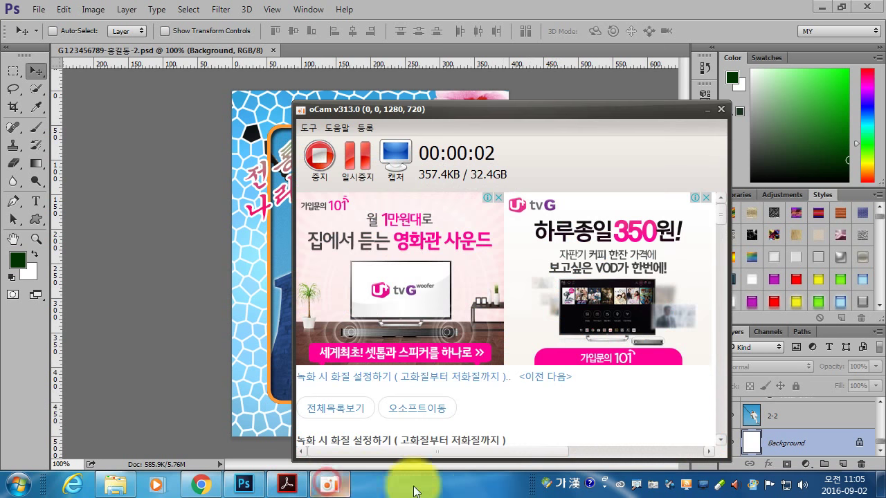
pyautogui.click(705, 110)
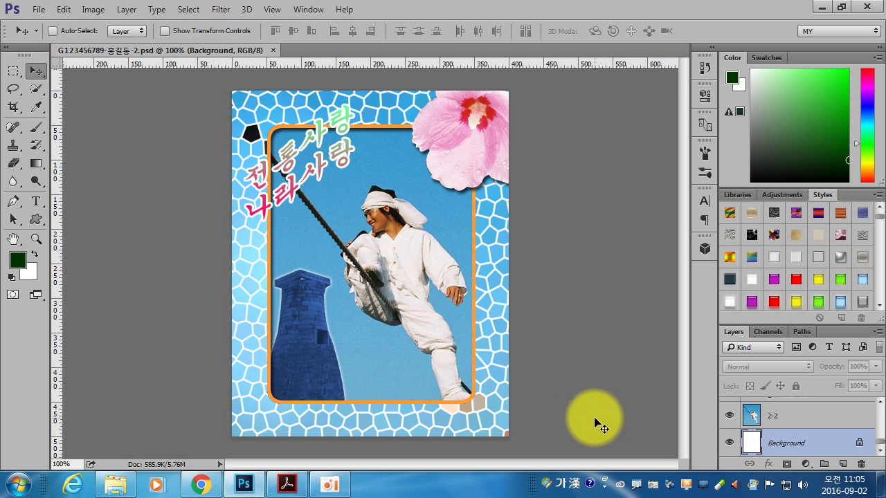
# Step: Read through the task sheet PDF, then go back to the sample poster
pyautogui.click(286, 484)
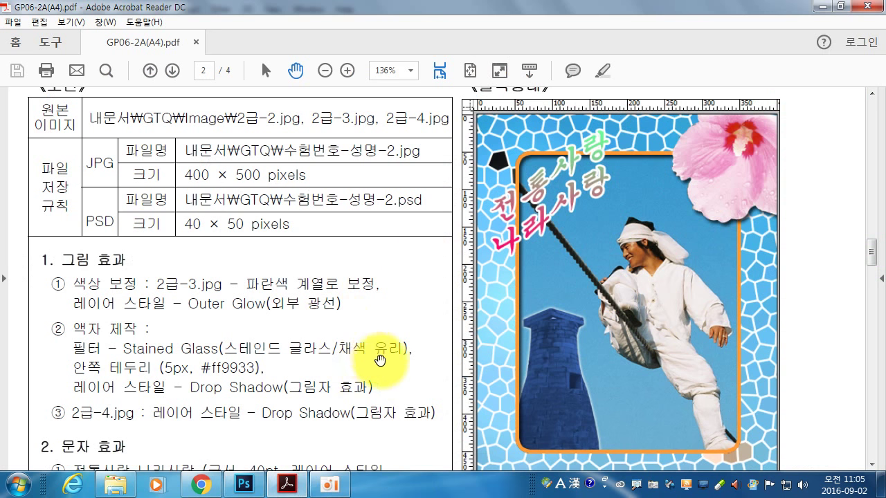
pyautogui.scroll(-1, 373, 367)
pyautogui.scroll(1, 381, 365)
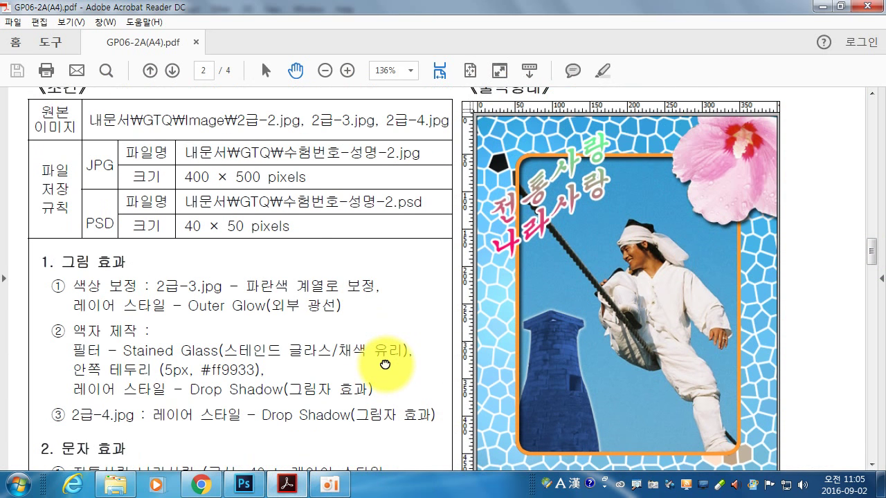
pyautogui.scroll(-1, 385, 364)
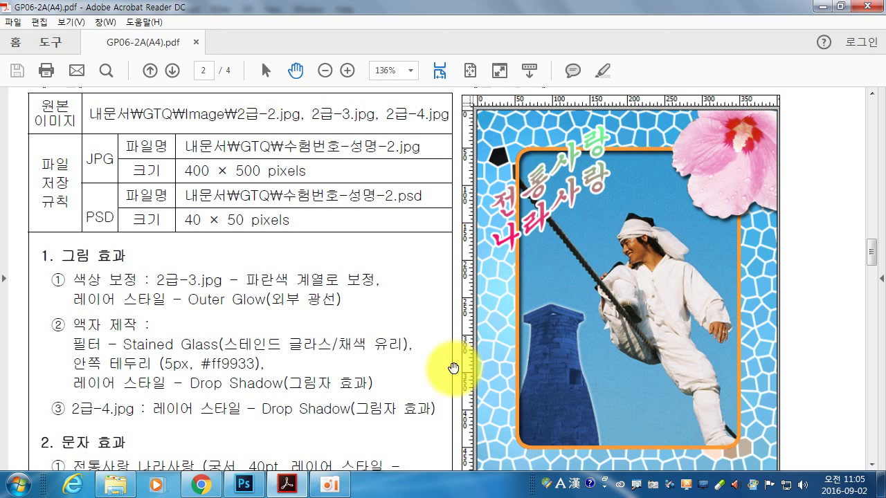
pyautogui.scroll(-2, 451, 346)
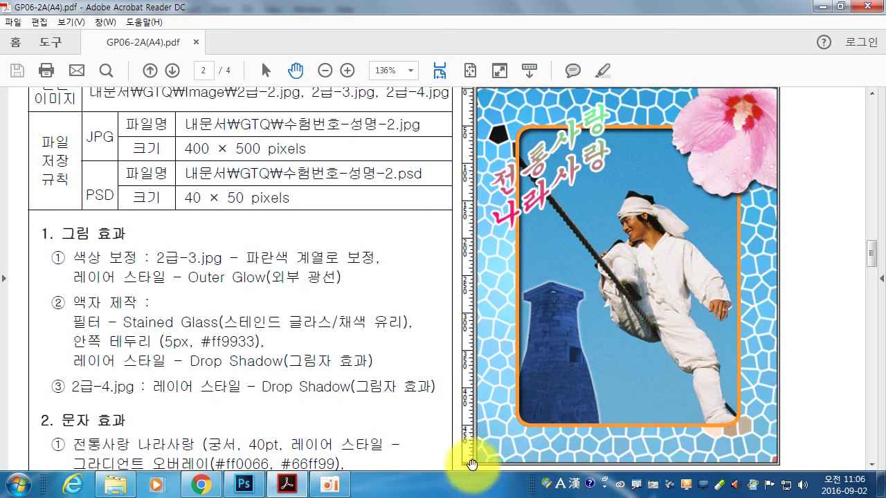
pyautogui.scroll(-1, 318, 281)
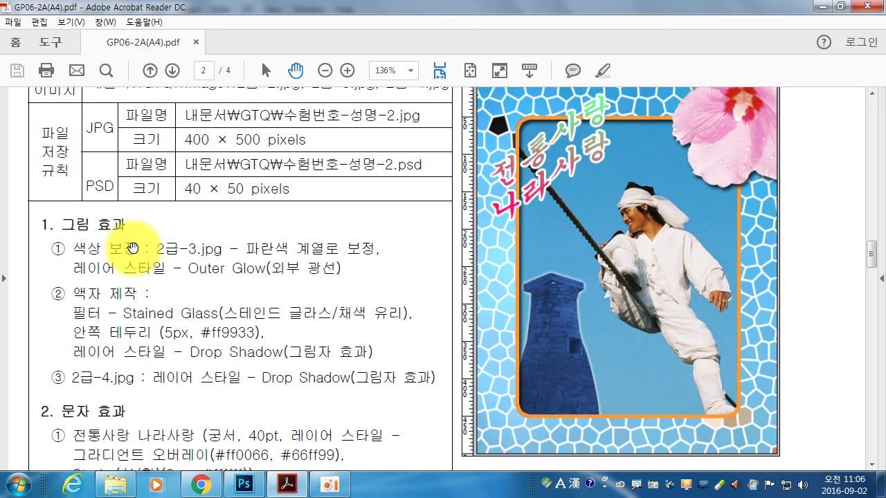
pyautogui.click(244, 484)
pyautogui.moveTo(436, 173); pyautogui.dragTo(438, 179)
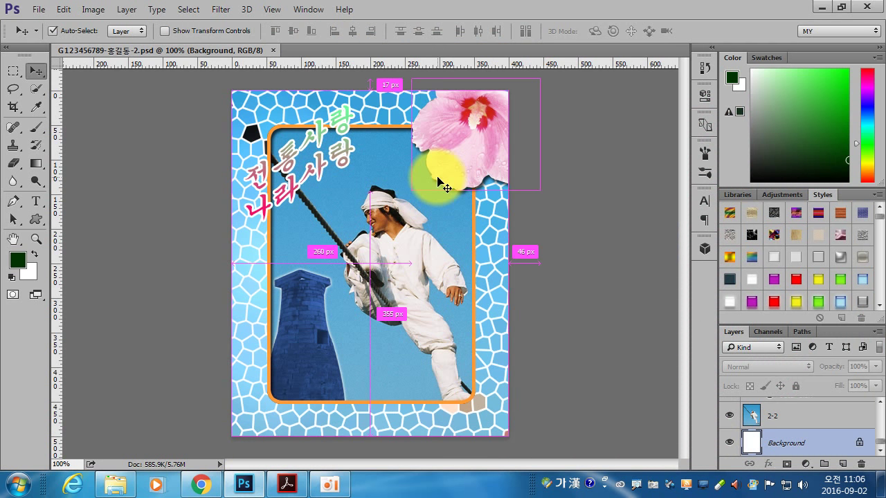
# Step: Open 2급-2, 2급-3 and 2급-4 from the 소스파일 folder, then return to the task PDF
pyautogui.hotkey('ctrl', 'o')
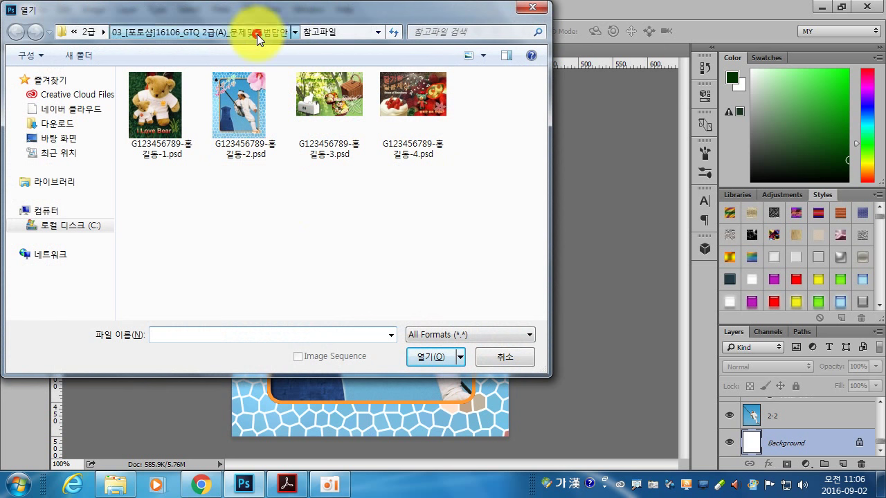
pyautogui.click(256, 31)
pyautogui.click(170, 126)
pyautogui.doubleClick(171, 126)
pyautogui.click(245, 115)
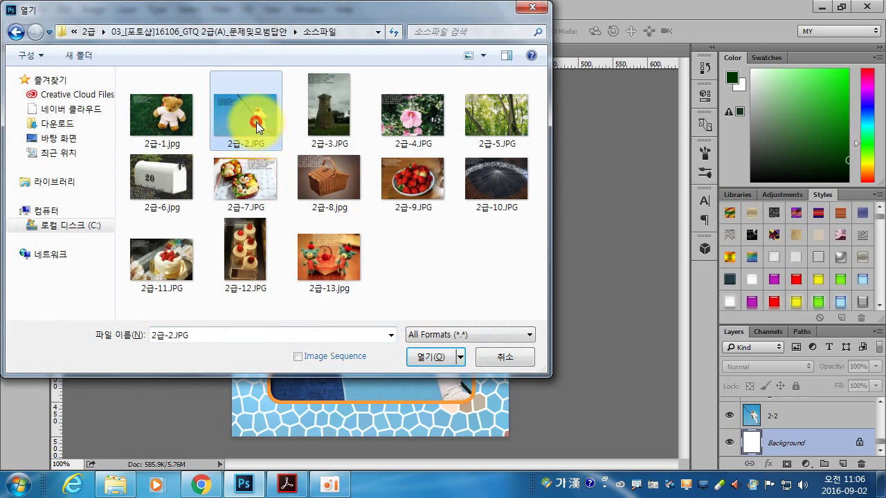
pyautogui.keyDown('ctrl'); pyautogui.click(330, 124); pyautogui.keyUp('ctrl')
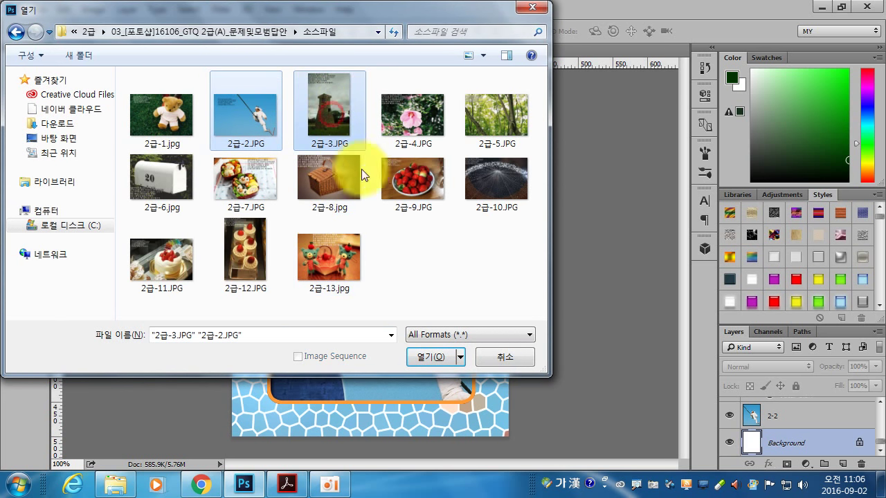
pyautogui.keyDown('ctrl'); pyautogui.click(412, 142); pyautogui.keyUp('ctrl')
pyautogui.click(447, 358)
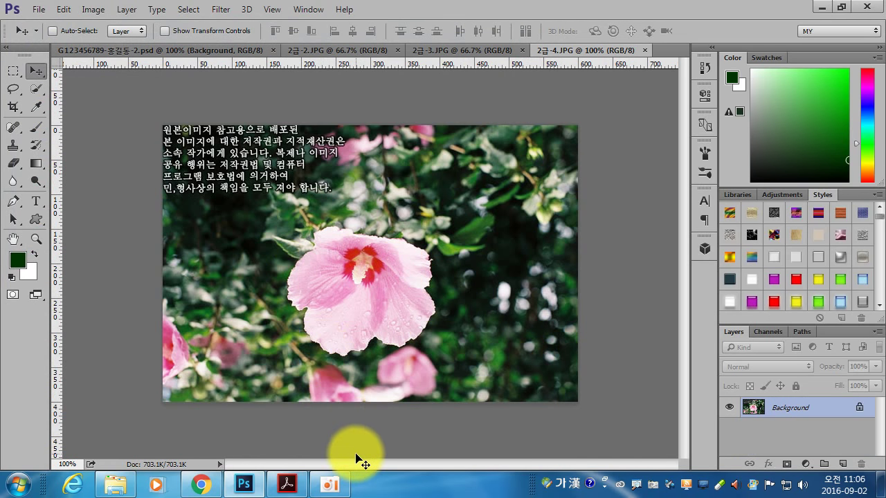
pyautogui.click(284, 486)
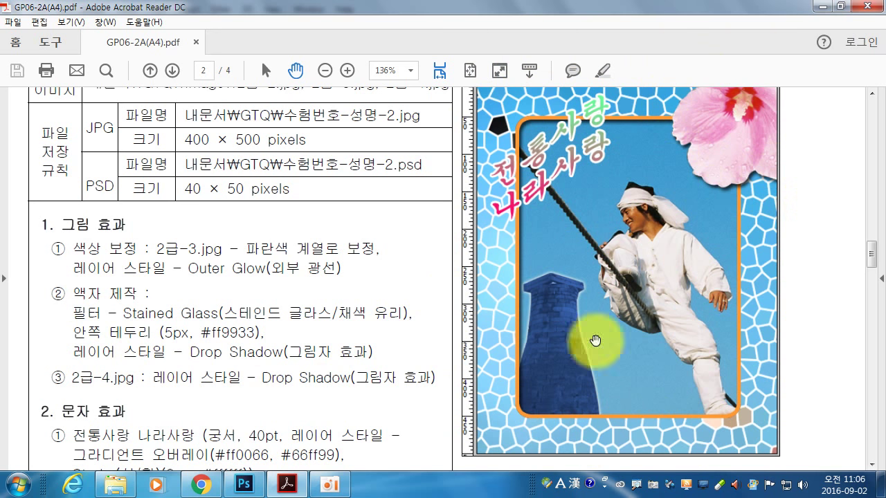
# Step: Find the 400 × 500 pixel file-size requirement in the PDF, then return to Photoshop's hibiscus photo
pyautogui.scroll(-4, 410, 346)
pyautogui.scroll(3, 410, 298)
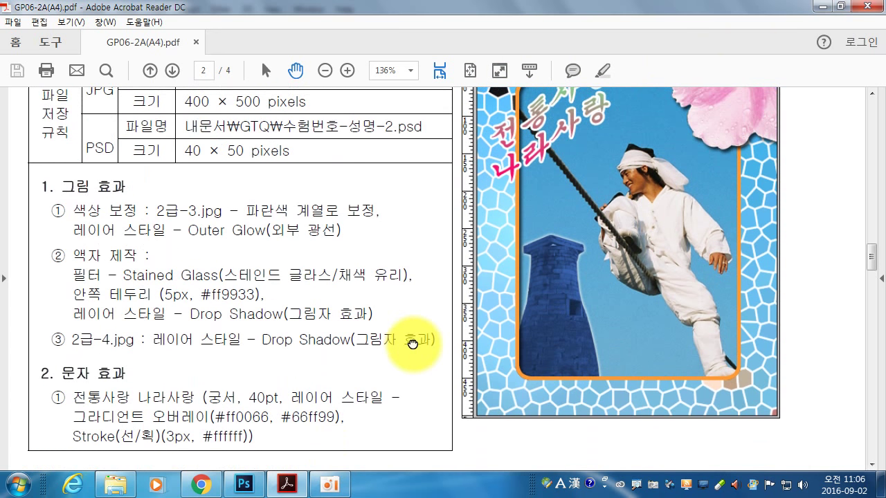
pyautogui.scroll(1, 411, 344)
pyautogui.scroll(1, 292, 235)
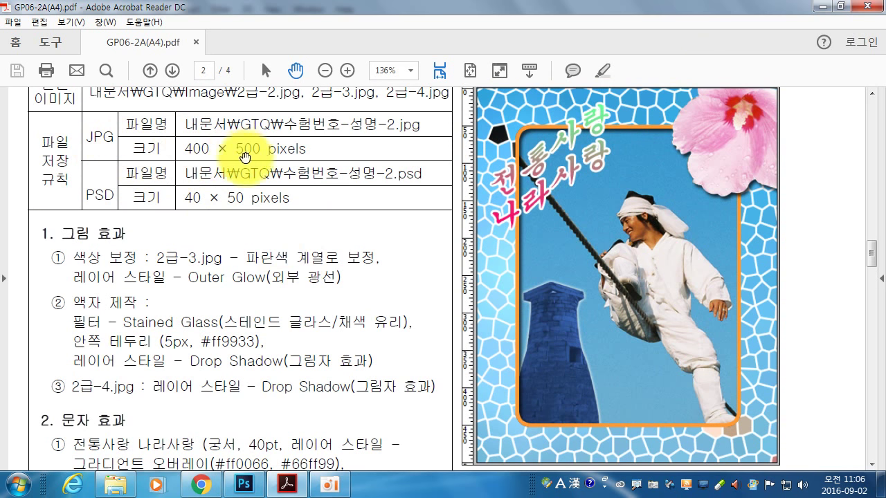
pyautogui.click(243, 484)
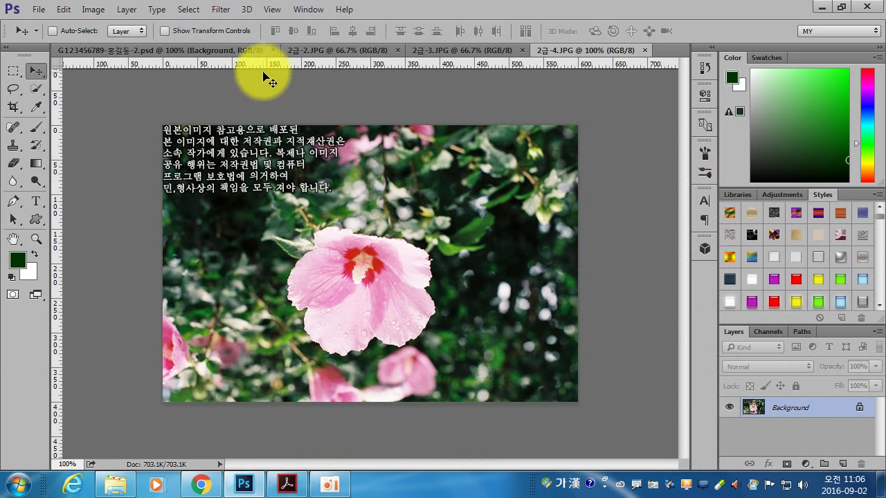
# Step: Create a new white 400 × 500 px, 72 ppi document named with the exam number and name
pyautogui.click(39, 9)
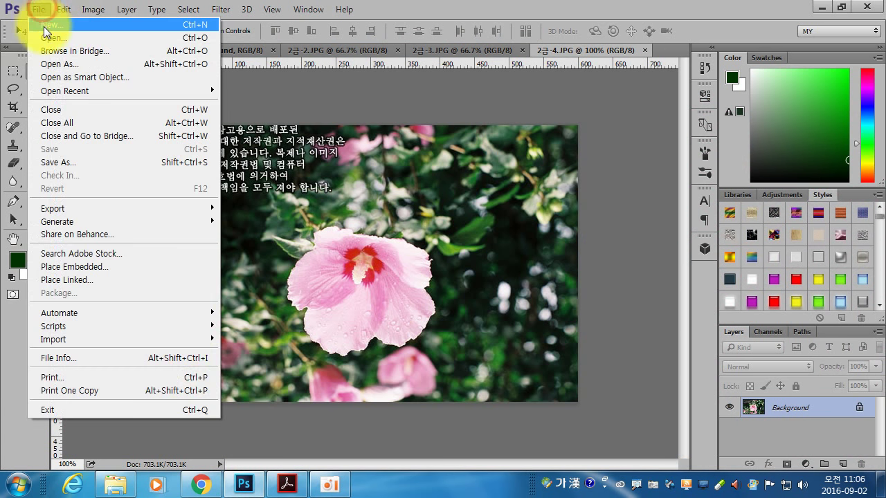
pyautogui.click(48, 27)
pyautogui.doubleClick(250, 151)
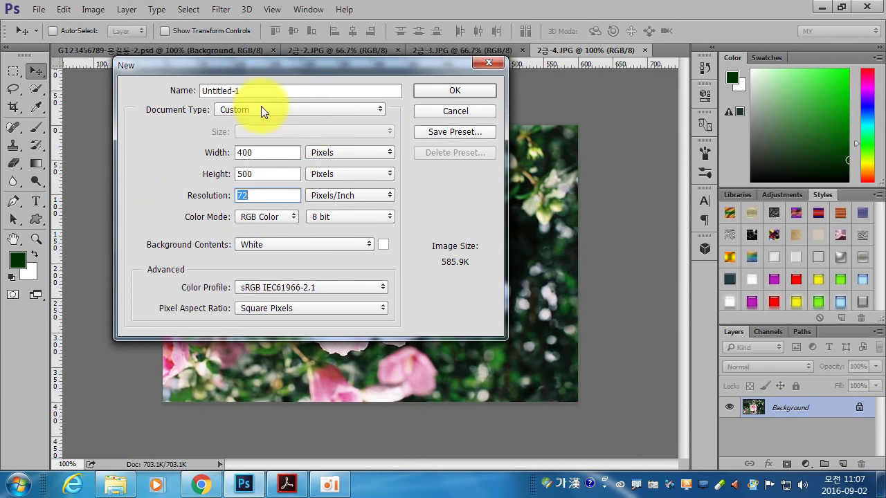
pyautogui.click(257, 91)
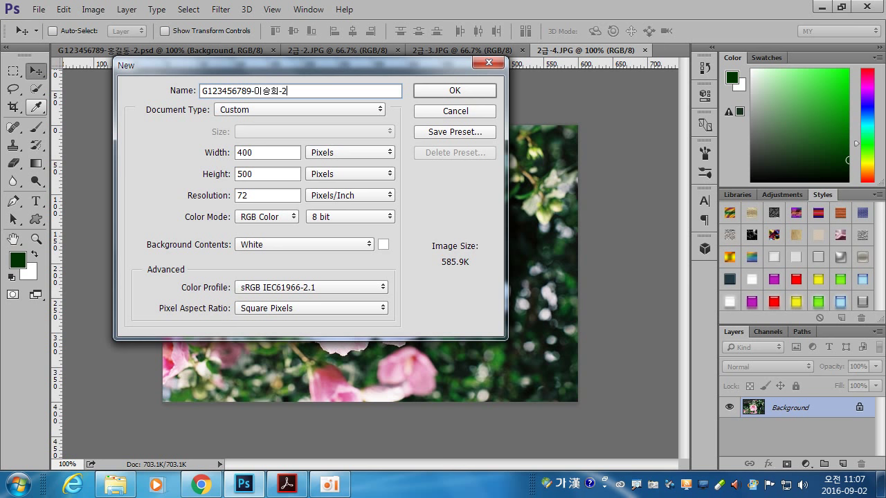
pyautogui.click(451, 90)
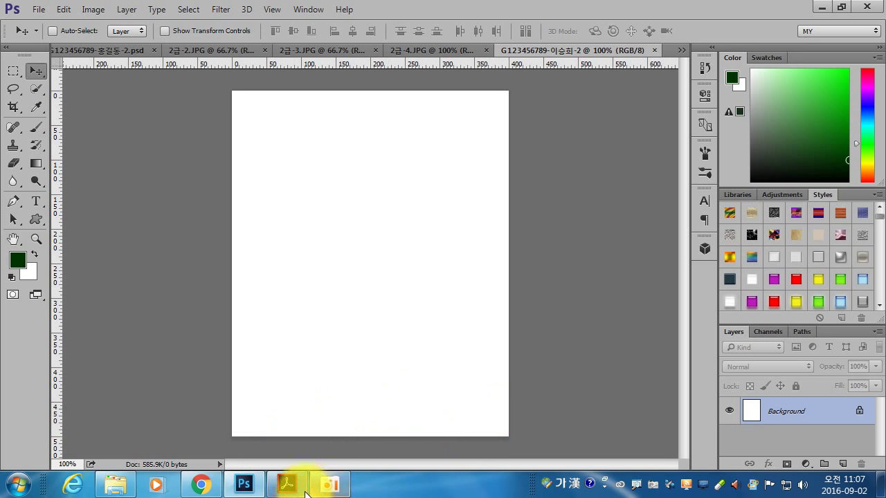
# Step: Copy the whole 2급-2 swing photo and paste it into the new document as a layer
pyautogui.click(329, 484)
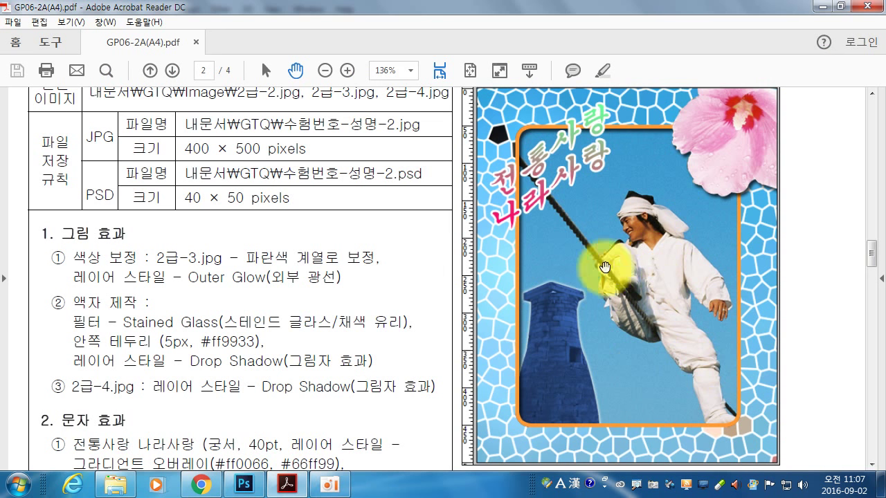
pyautogui.click(250, 486)
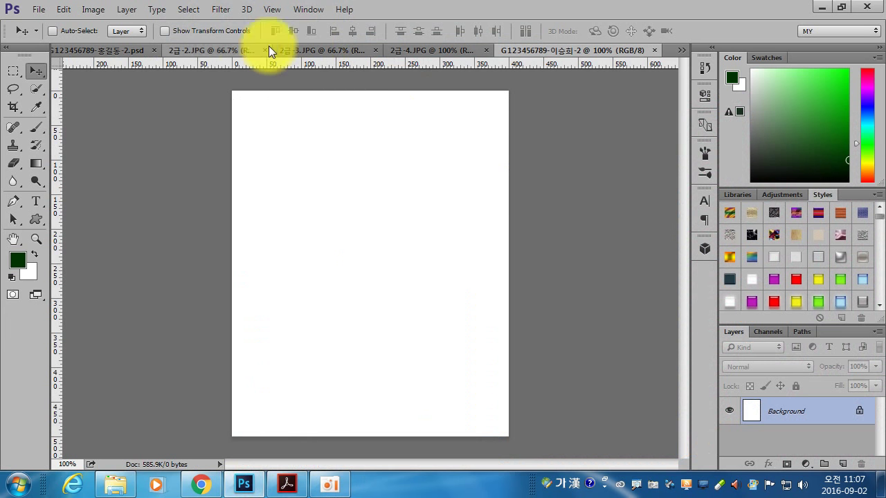
pyautogui.click(222, 50)
pyautogui.hotkey('ctrl', 'a')
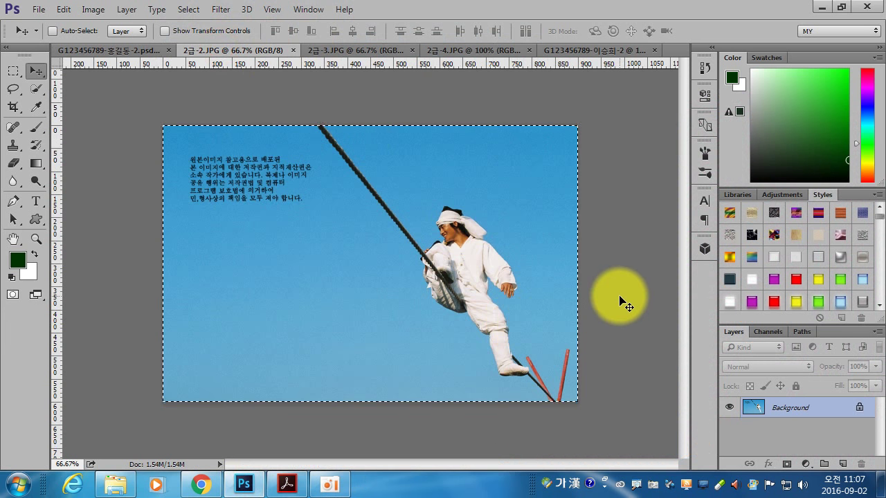
pyautogui.click(596, 50)
pyautogui.hotkey('ctrl', 'v')
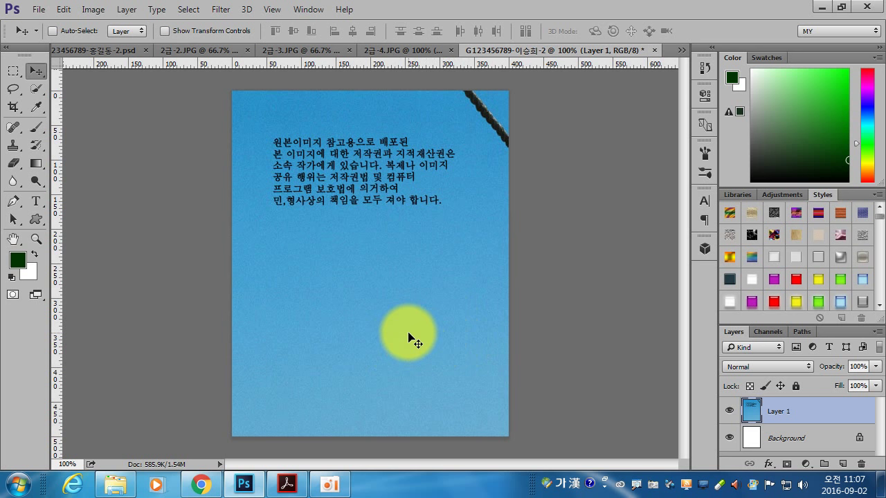
# Step: Resize, shift left and widen the pasted swing photo until it fills the canvas
pyautogui.hotkey('ctrl', 't')
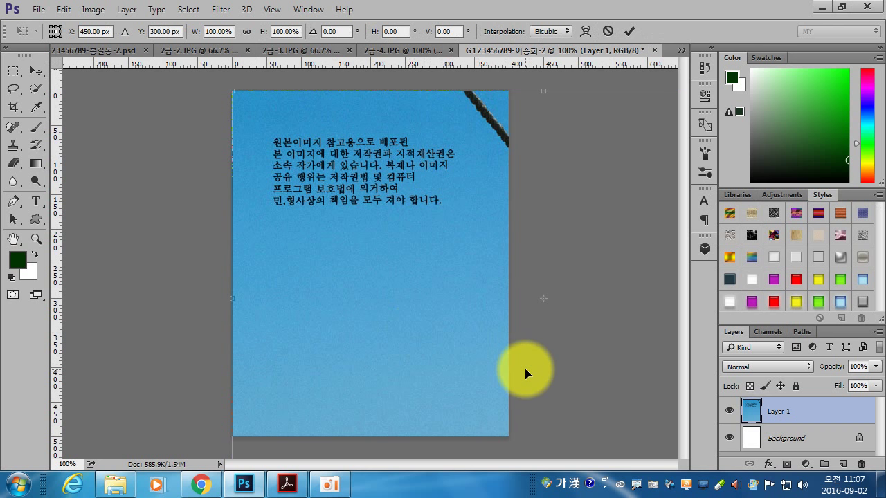
pyautogui.hotkey('ctrl', '0')
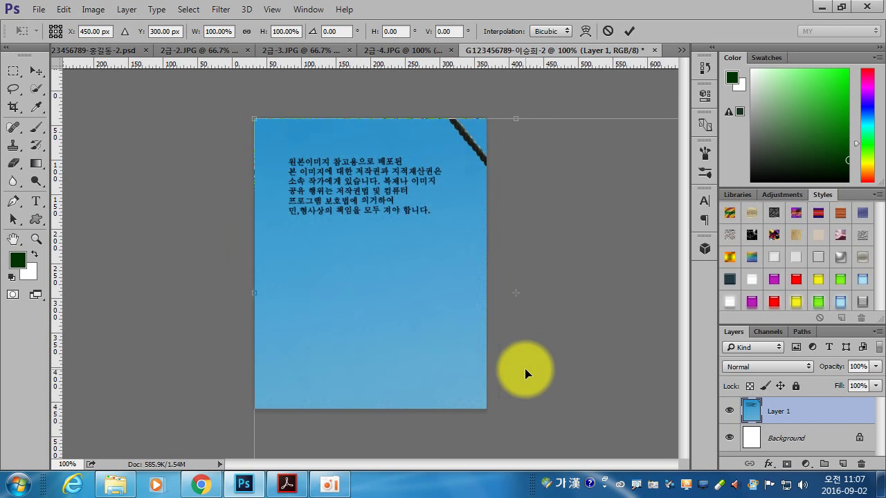
pyautogui.moveTo(678, 410)
pyautogui.mouseDown()
pyautogui.moveTo(637, 411)
pyautogui.moveTo(504, 373)
pyautogui.mouseUp()
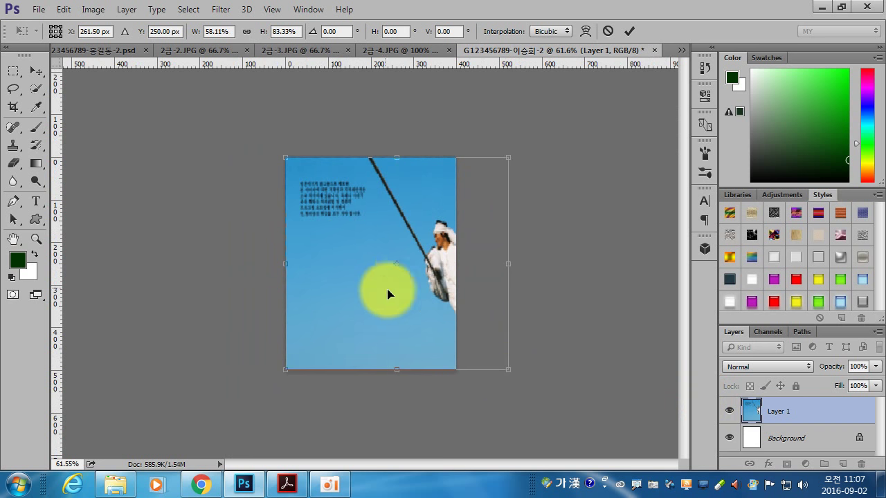
pyautogui.moveTo(389, 289); pyautogui.dragTo(357, 282)
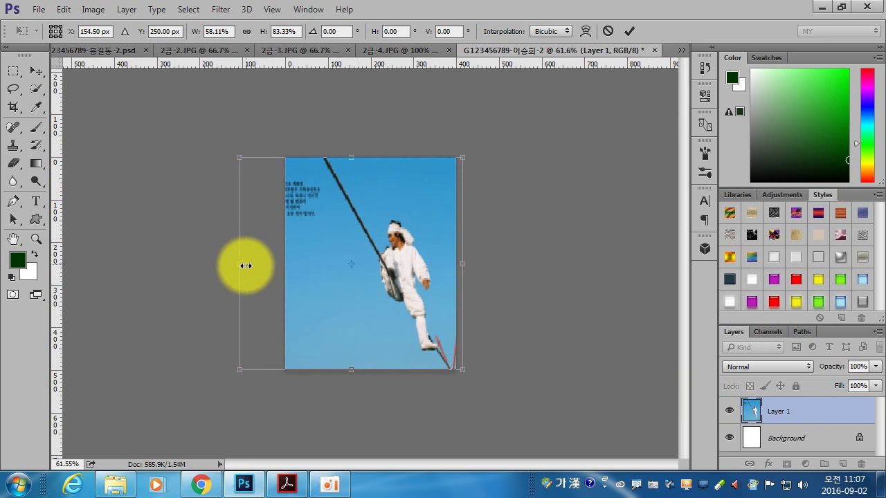
pyautogui.moveTo(240, 263); pyautogui.dragTo(223, 263)
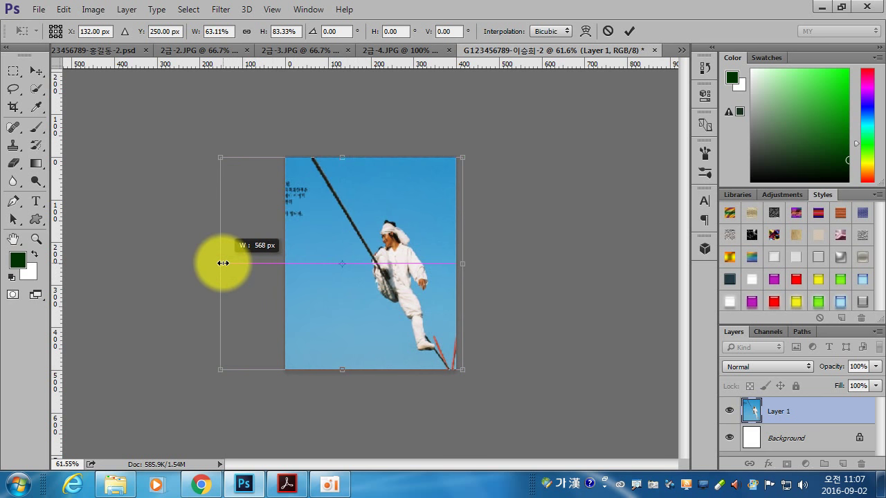
pyautogui.click(287, 484)
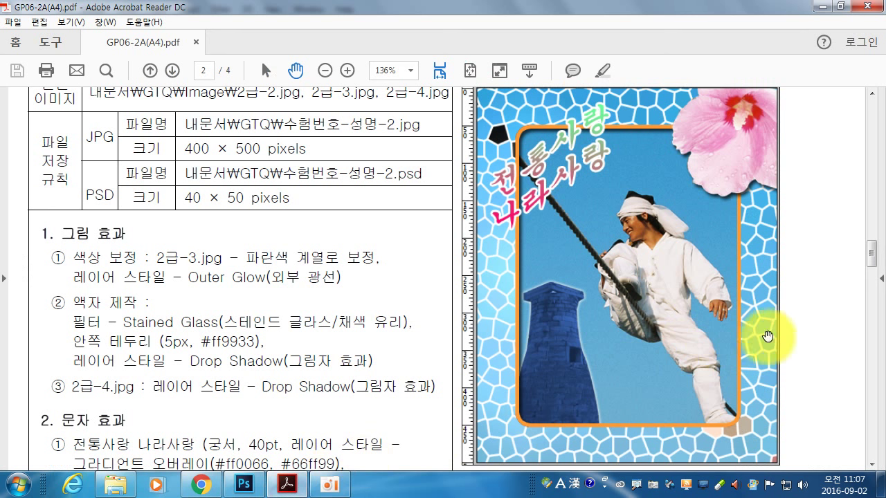
pyautogui.click(243, 484)
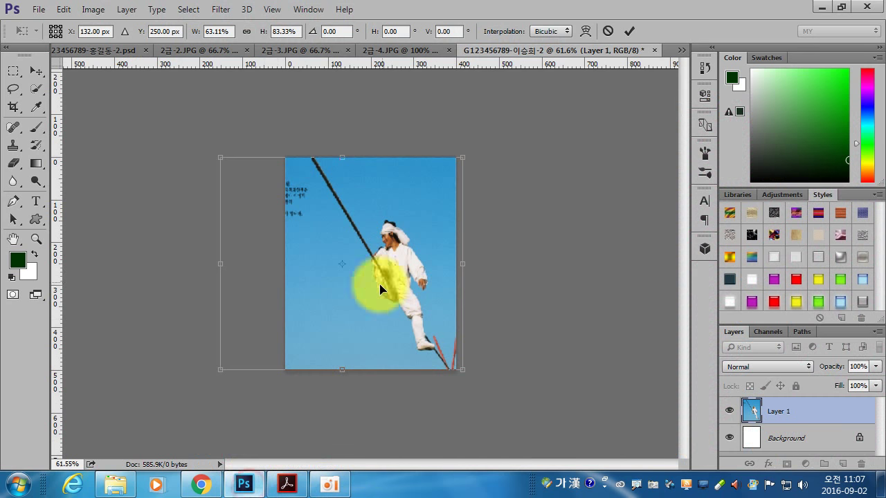
pyautogui.moveTo(220, 263); pyautogui.dragTo(203, 264)
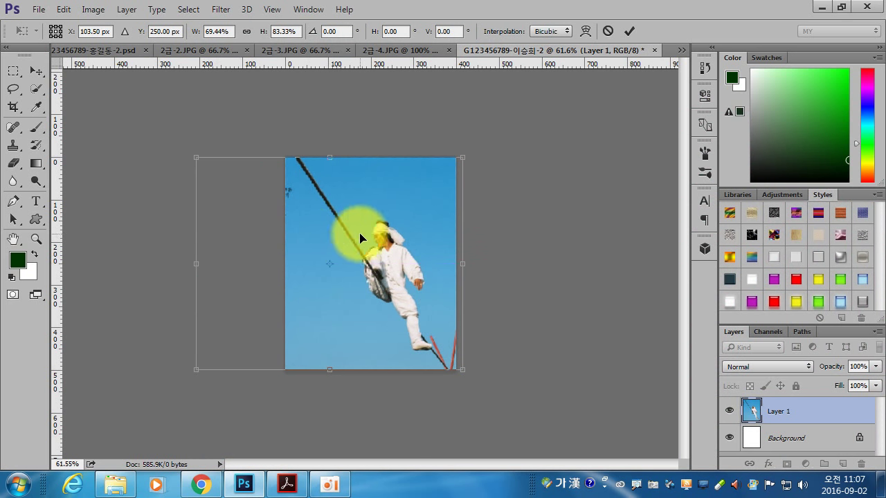
pyautogui.press('Return')
pyautogui.click(53, 31)
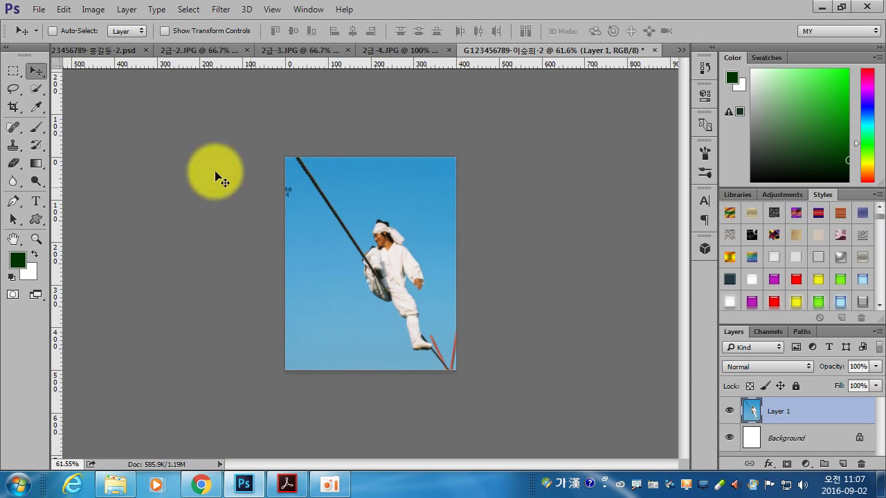
pyautogui.scroll(5, 459, 235)
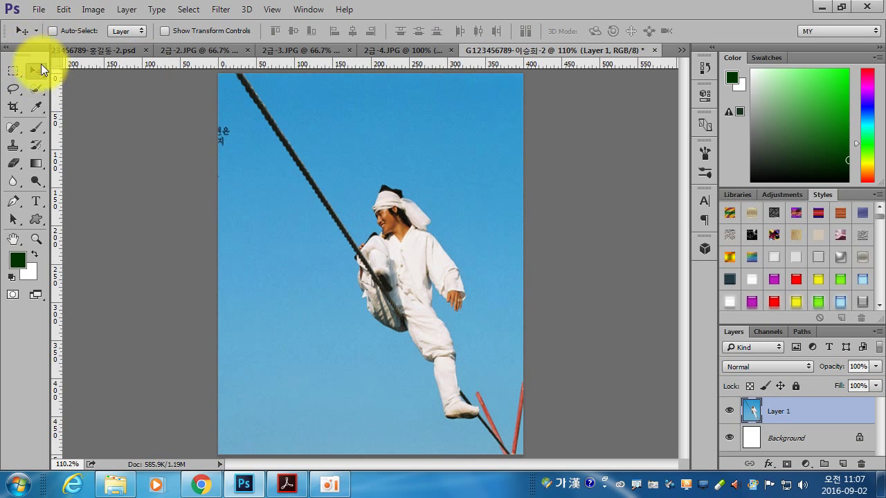
# Step: Select an inset rectangle on the photo and smooth its corners with radius 7
pyautogui.click(14, 72)
pyautogui.moveTo(255, 112); pyautogui.dragTo(483, 420)
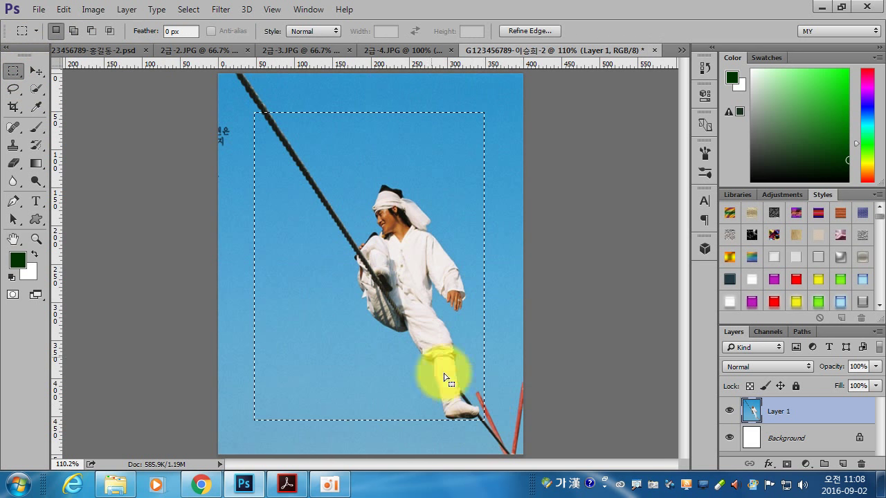
pyautogui.click(286, 484)
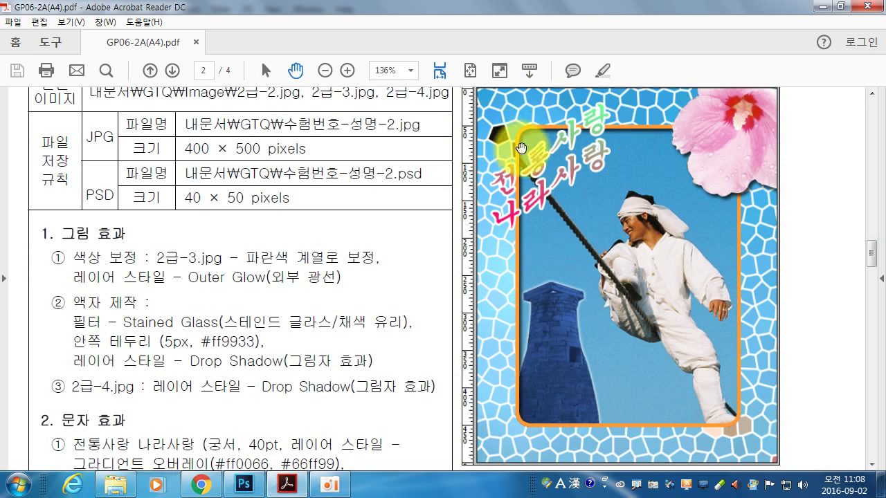
pyautogui.click(250, 487)
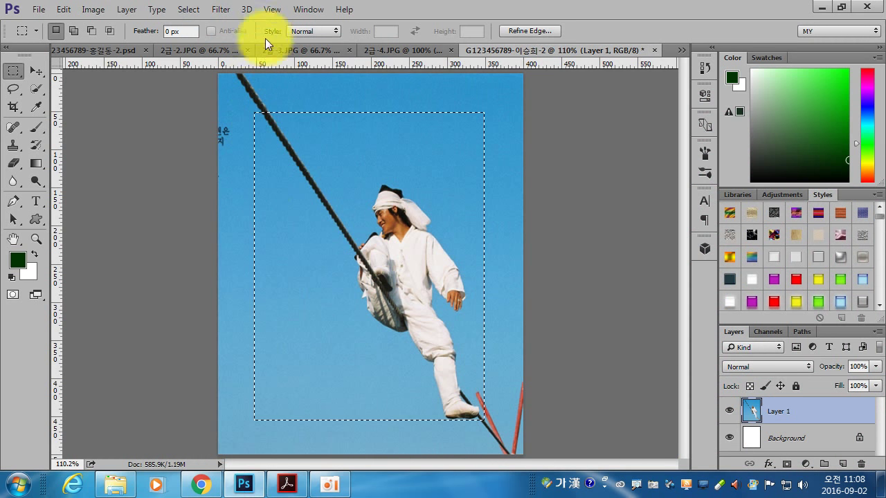
pyautogui.click(188, 9)
pyautogui.moveTo(207, 188)
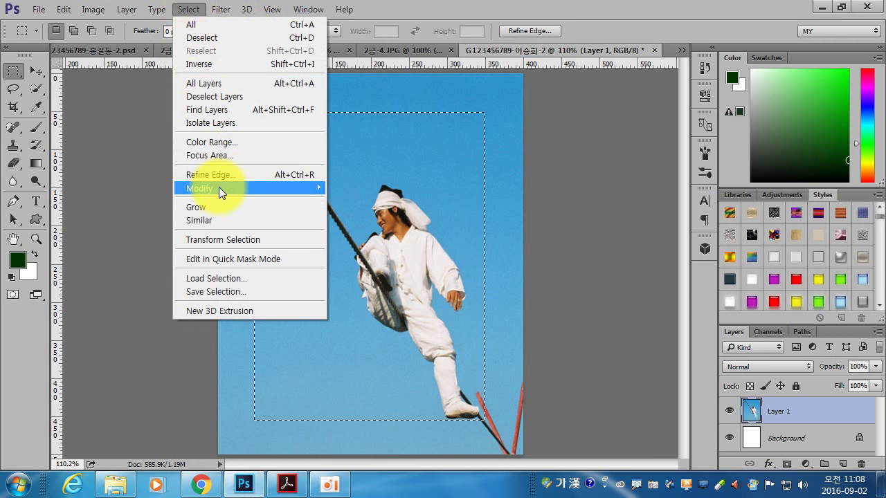
pyautogui.click(372, 205)
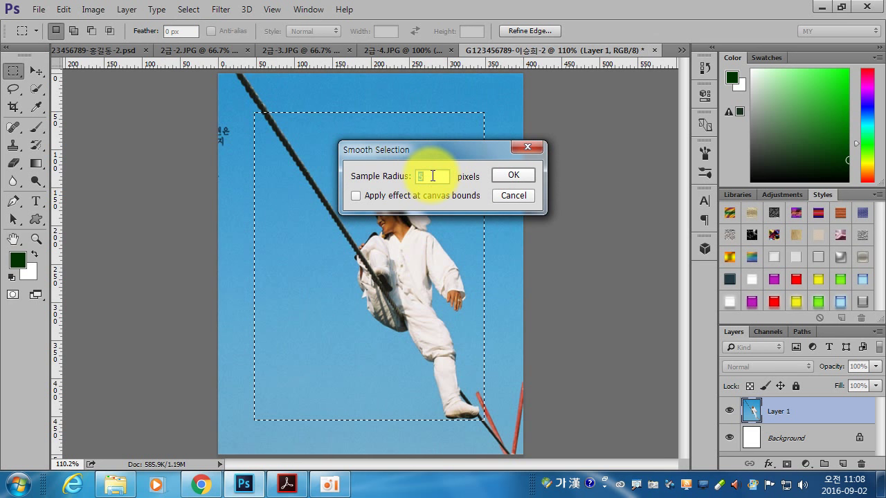
pyautogui.write('7')
pyautogui.click(526, 178)
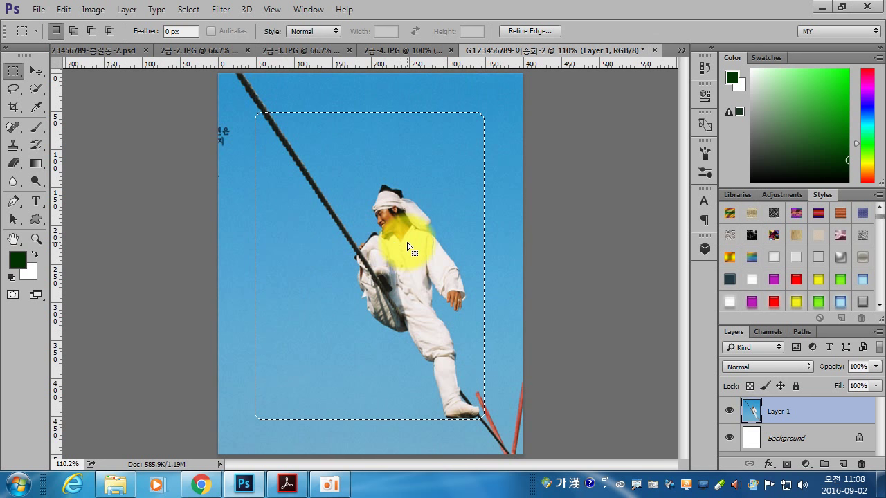
# Step: Invert the selection, copy the border onto a new layer, and hide Layer 1
pyautogui.click(198, 9)
pyautogui.click(222, 62)
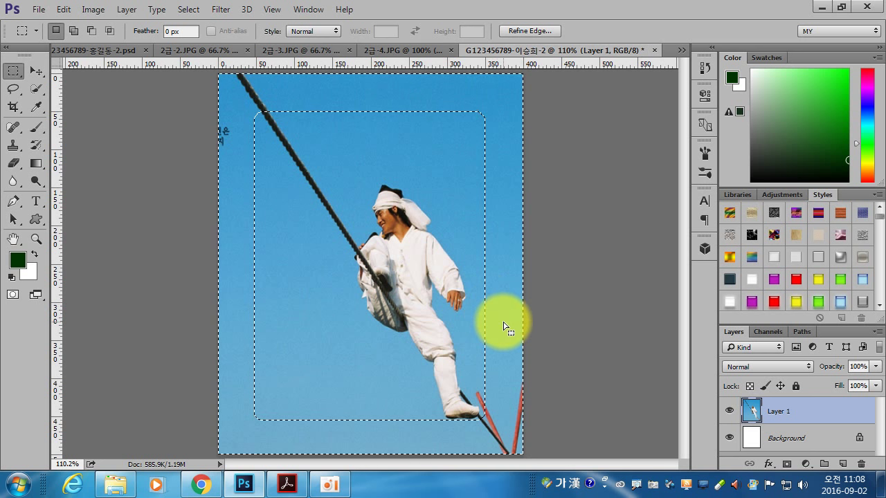
pyautogui.hotkey('ctrl', 'shift', 'alt', 'n')
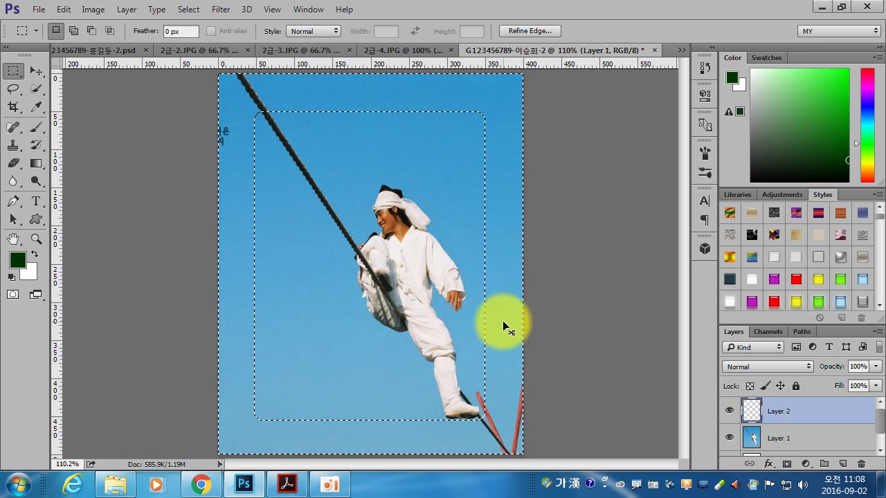
pyautogui.hotkey('ctrl', 'd')
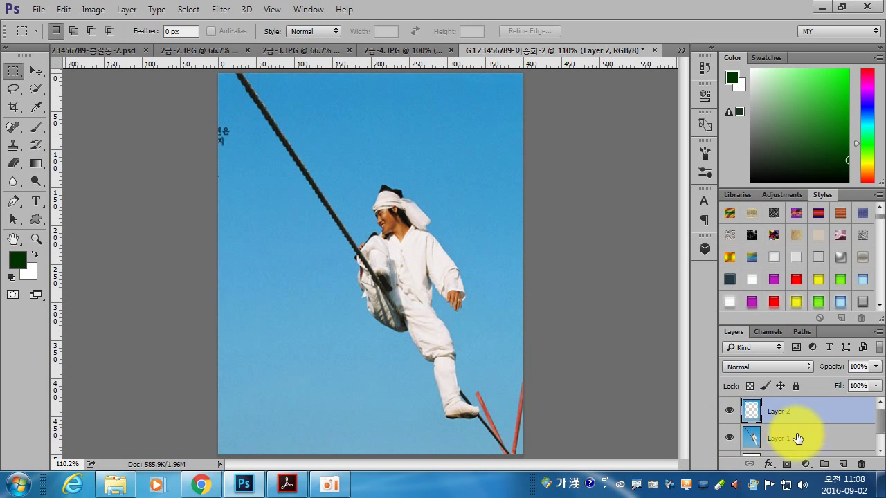
pyautogui.click(728, 437)
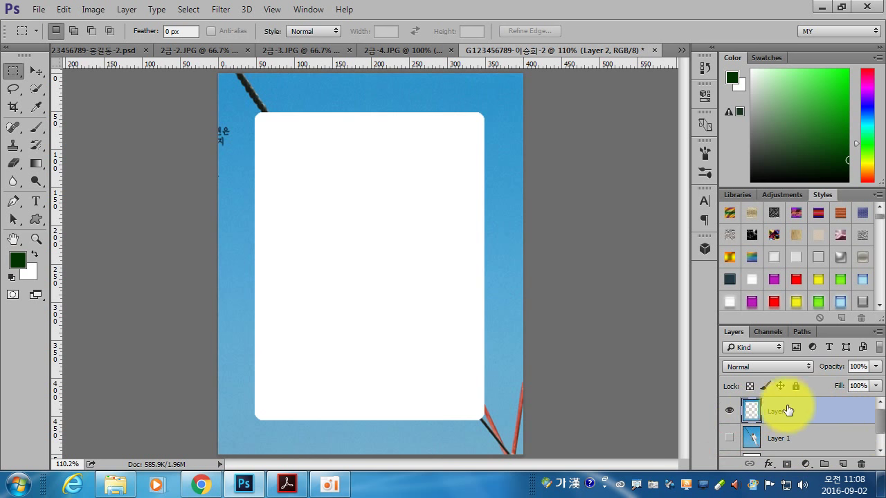
# Step: Recheck the Stained Glass spec in the task sheet, then set white foreground over black background
pyautogui.click(286, 485)
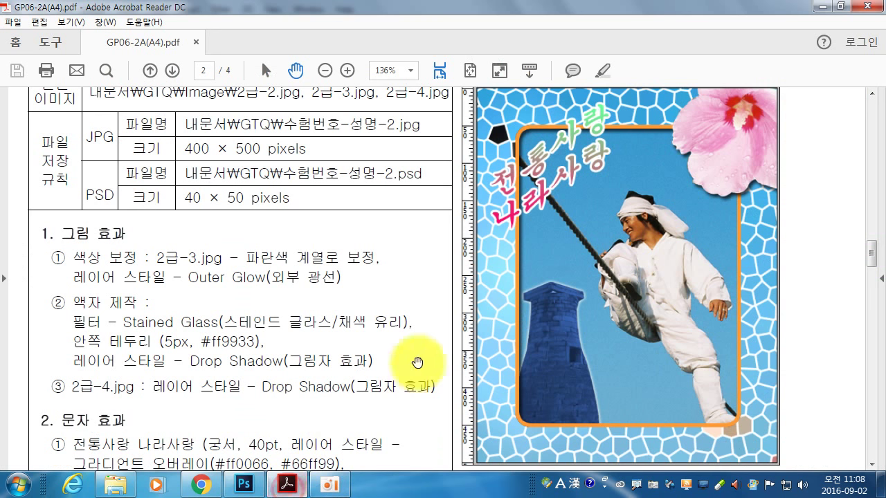
pyautogui.moveTo(241, 359); pyautogui.dragTo(238, 328)
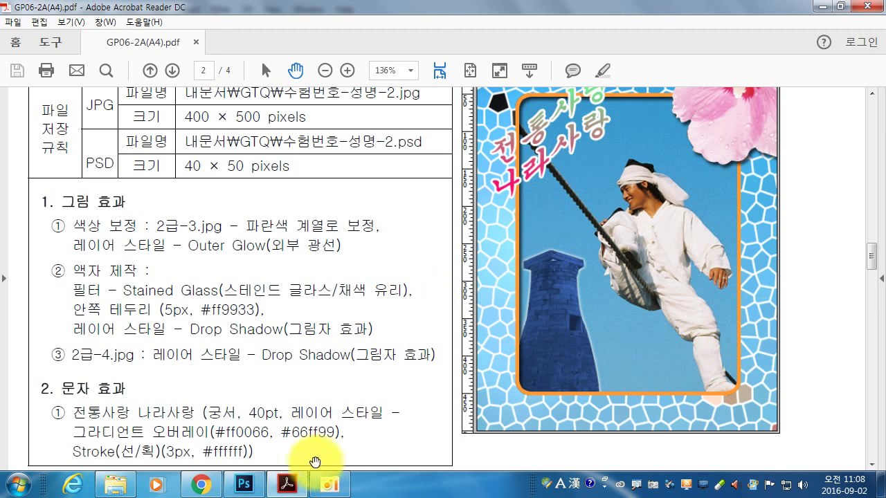
pyautogui.click(244, 485)
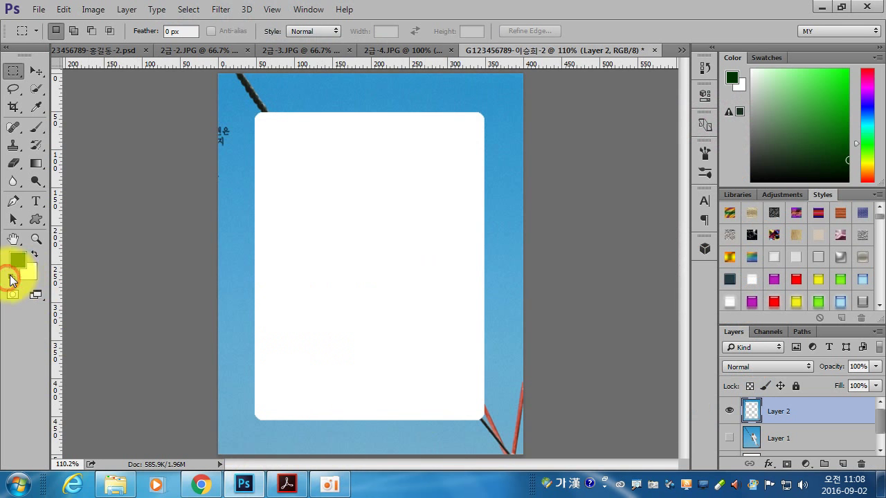
pyautogui.click(11, 277)
pyautogui.click(33, 251)
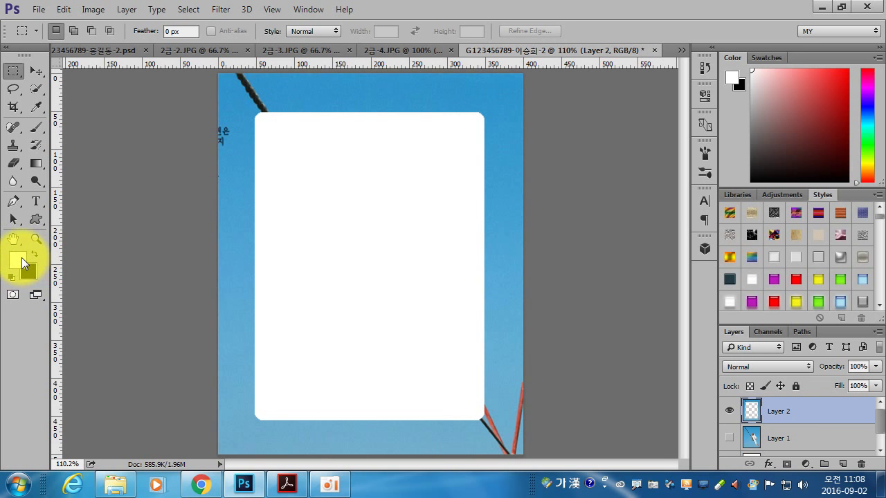
# Step: Pick the Stained Glass filter in the Filter Gallery and preview it on the border
pyautogui.click(217, 9)
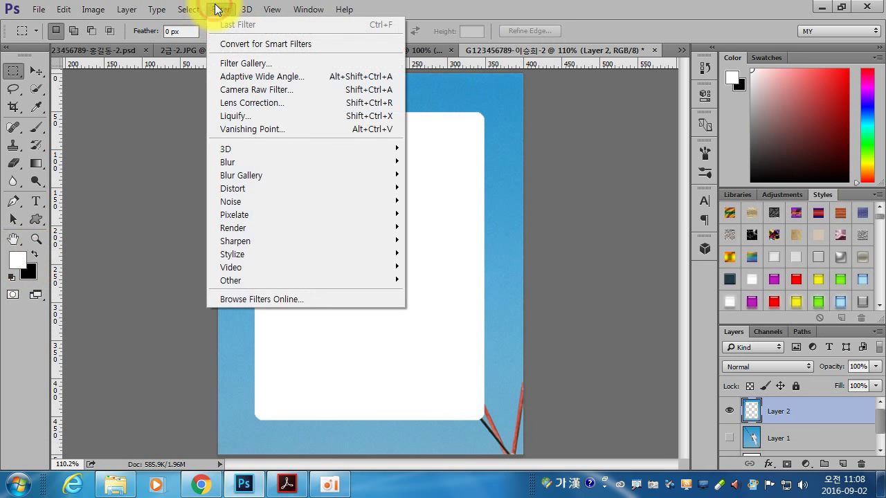
pyautogui.click(242, 63)
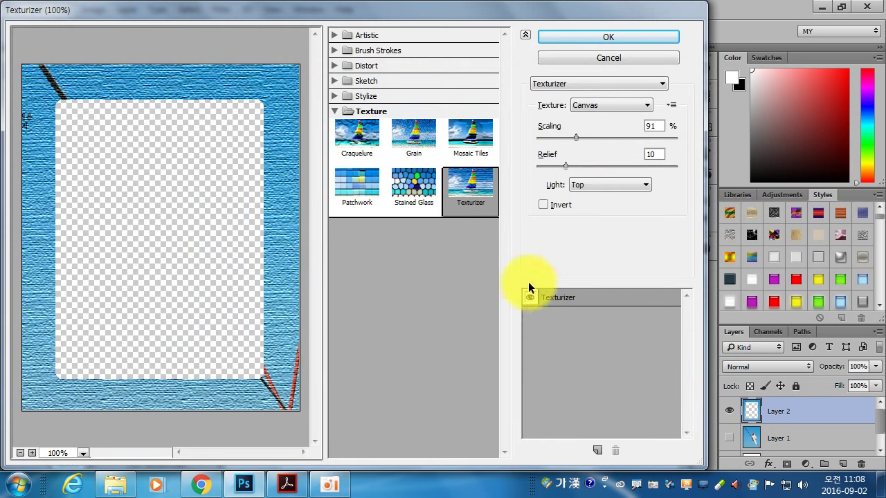
pyautogui.click(361, 96)
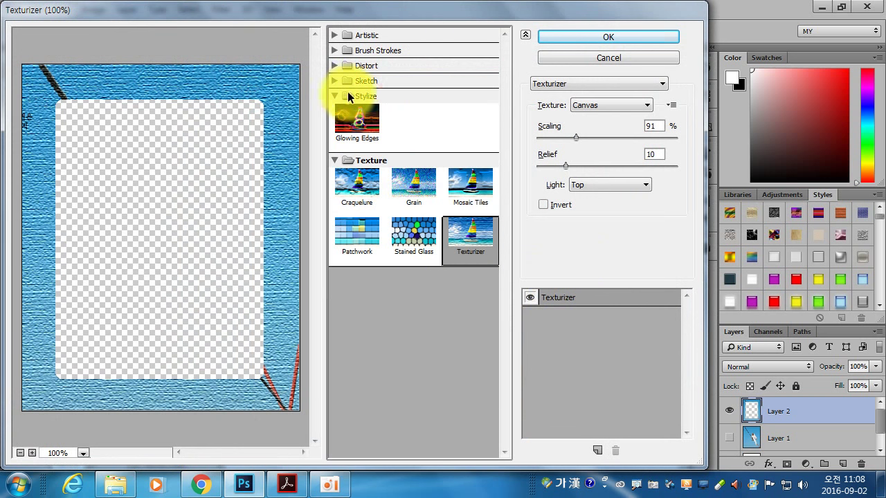
pyautogui.click(359, 82)
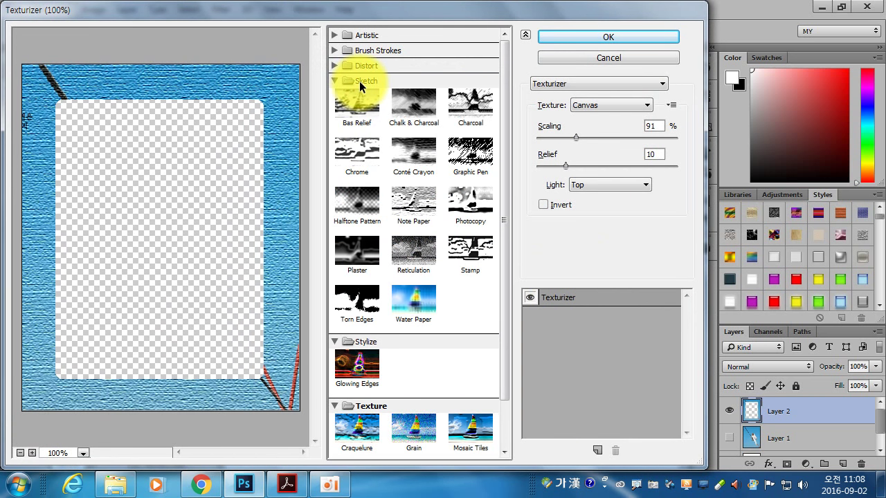
pyautogui.scroll(-3, 471, 344)
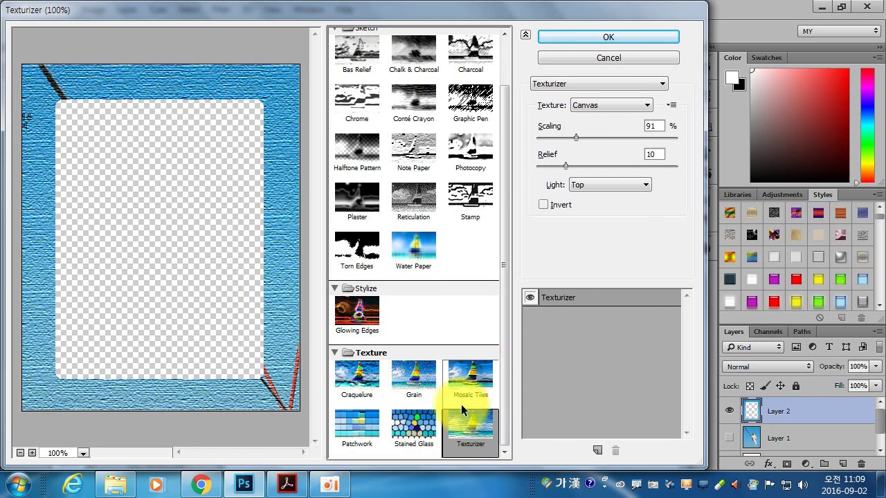
pyautogui.click(410, 431)
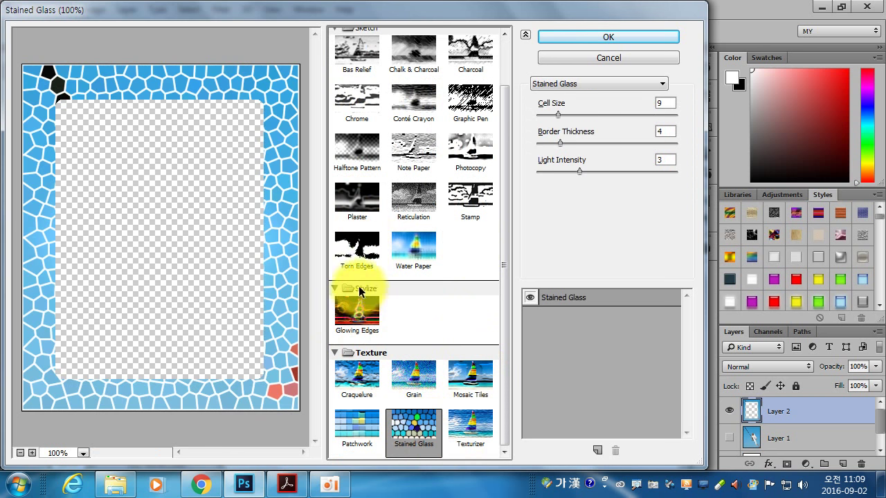
pyautogui.click(349, 288)
pyautogui.click(364, 76)
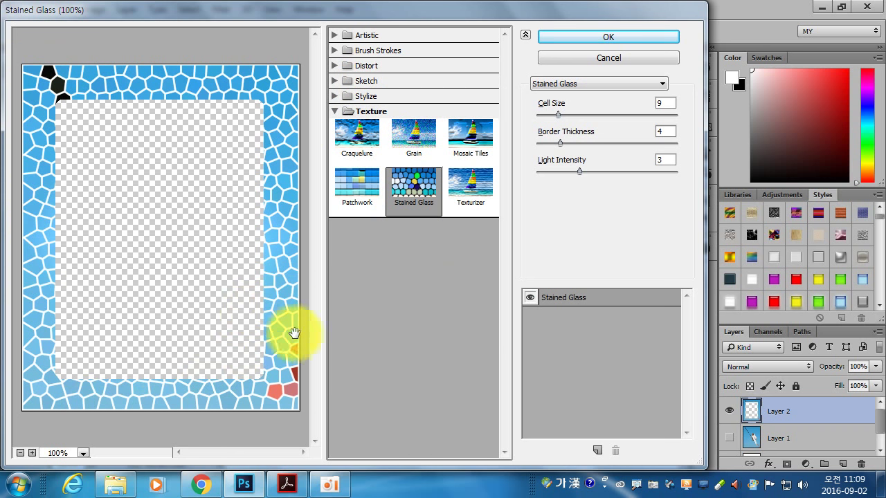
# Step: Compare with the task sheet and apply Stained Glass with cell size 9, border 4, light 3
pyautogui.click(287, 484)
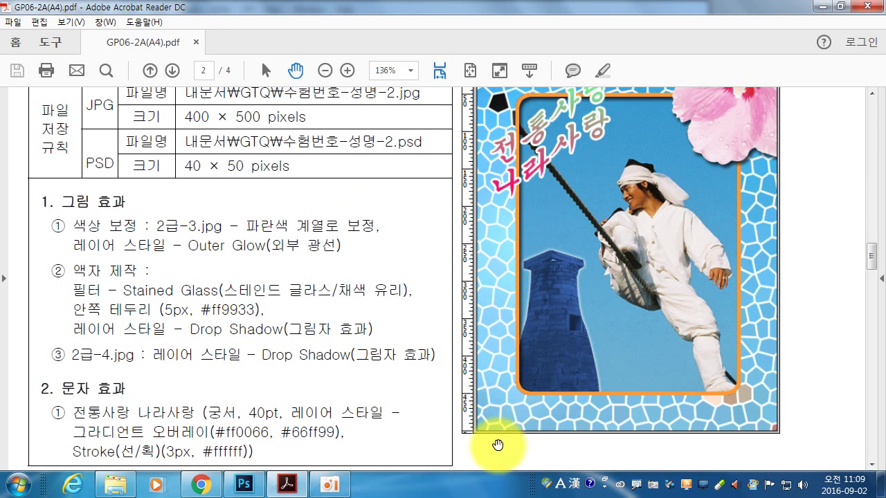
pyautogui.click(243, 485)
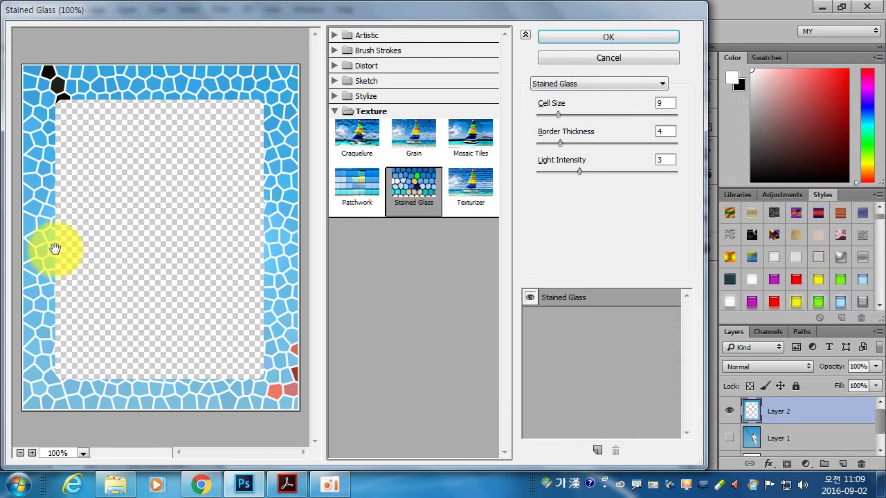
pyautogui.click(628, 38)
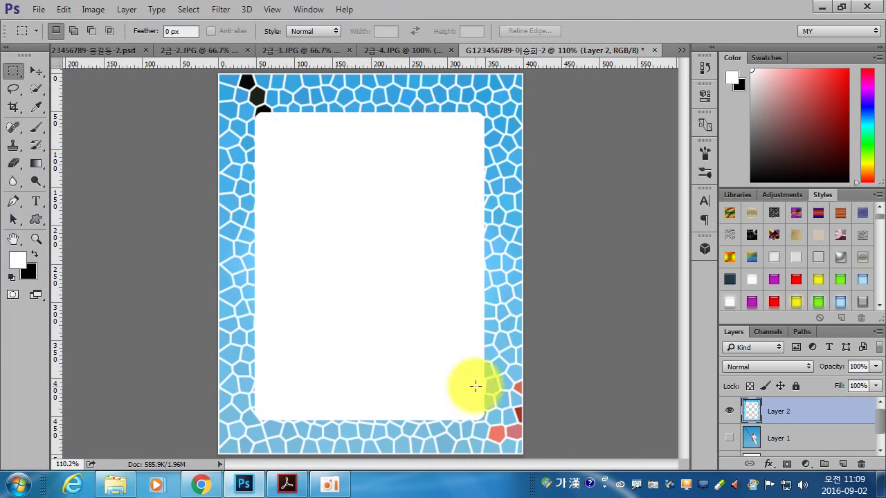
pyautogui.click(287, 484)
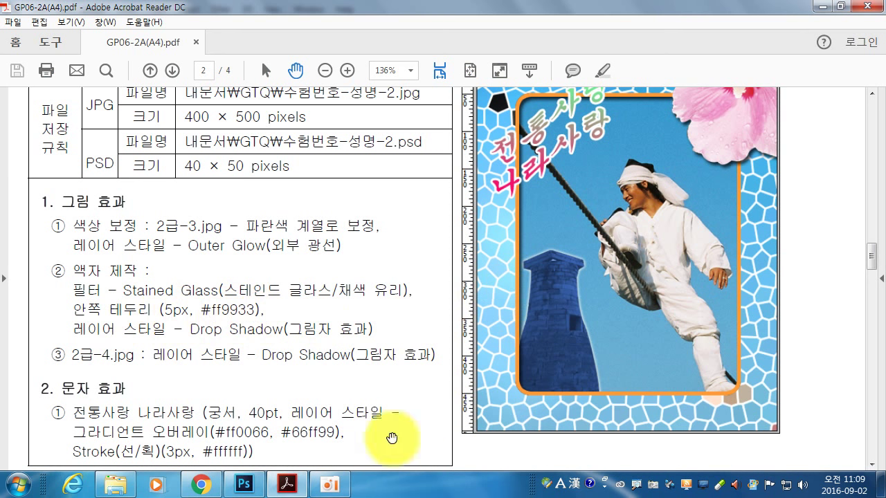
pyautogui.click(244, 485)
# Step: Magic Wand-select the white inner panel and set the foreground colour to #ff9933
pyautogui.click(37, 89)
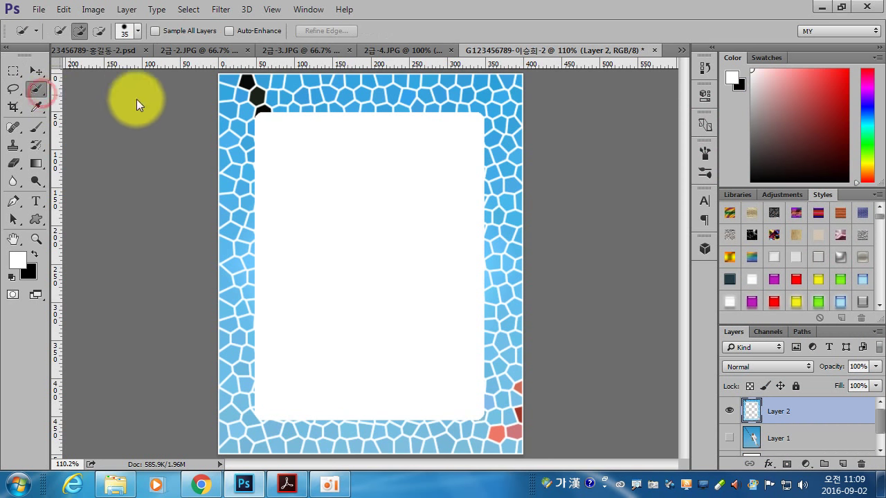
pyautogui.click(106, 101)
pyautogui.click(395, 241)
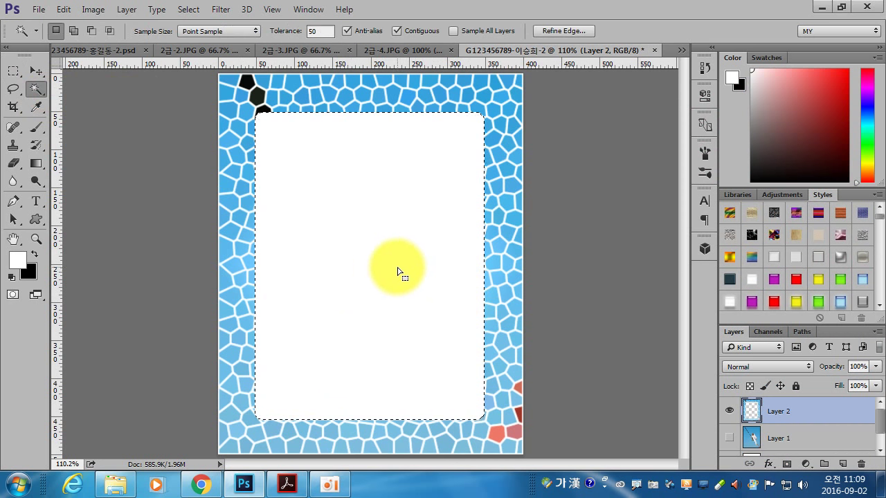
pyautogui.click(18, 260)
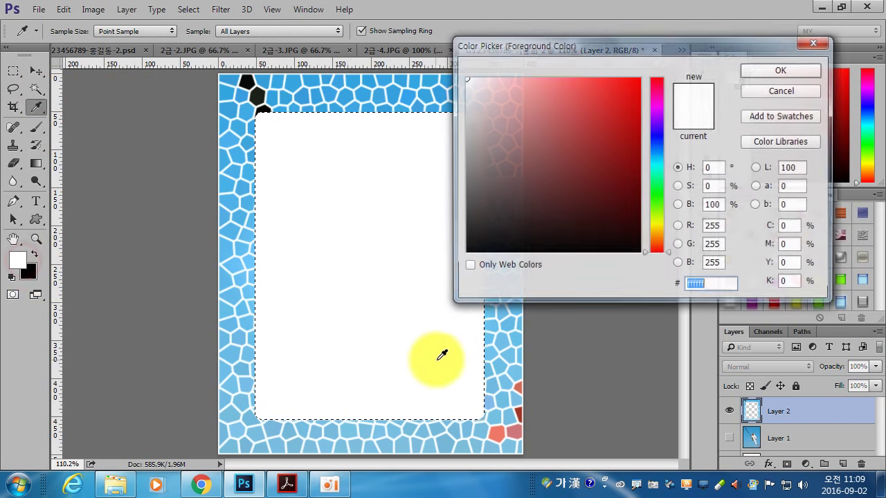
pyautogui.write('99')
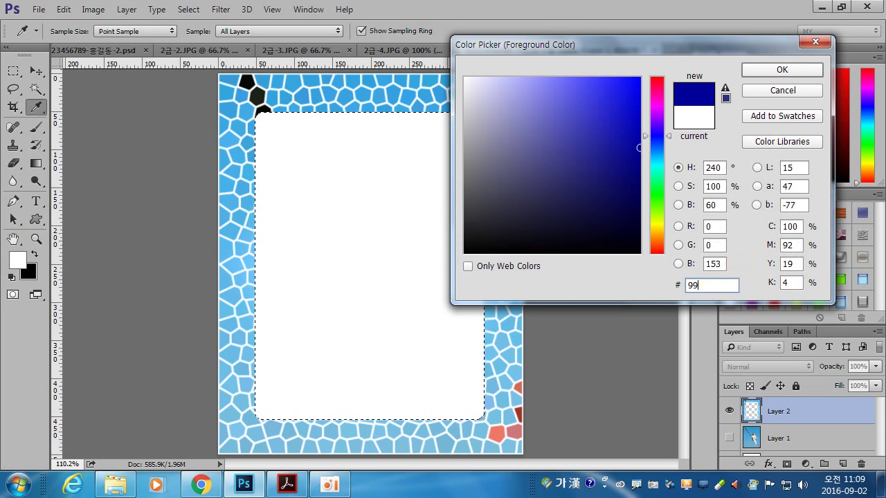
pyautogui.doubleClick(702, 286)
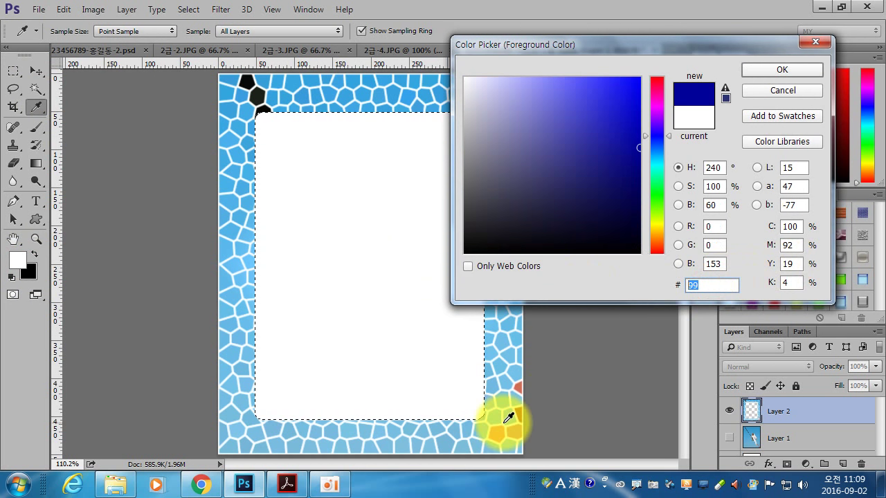
pyautogui.write('ff9933')
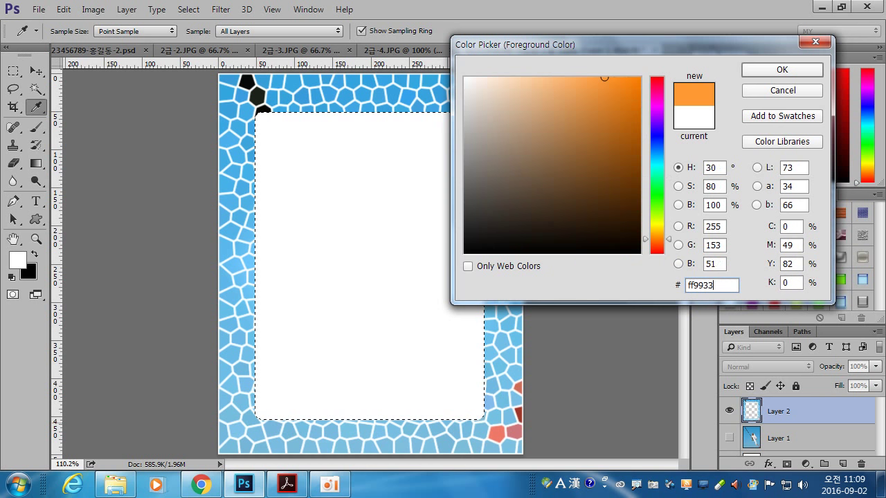
pyautogui.press('Return')
pyautogui.press('w')
pyautogui.click(503, 424)
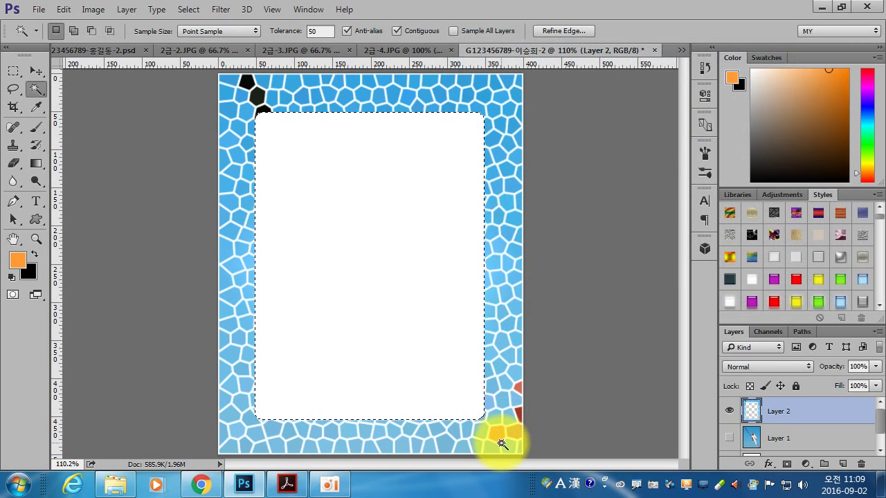
# Step: Stroke the selected panel 5 px outside in orange
pyautogui.click(62, 9)
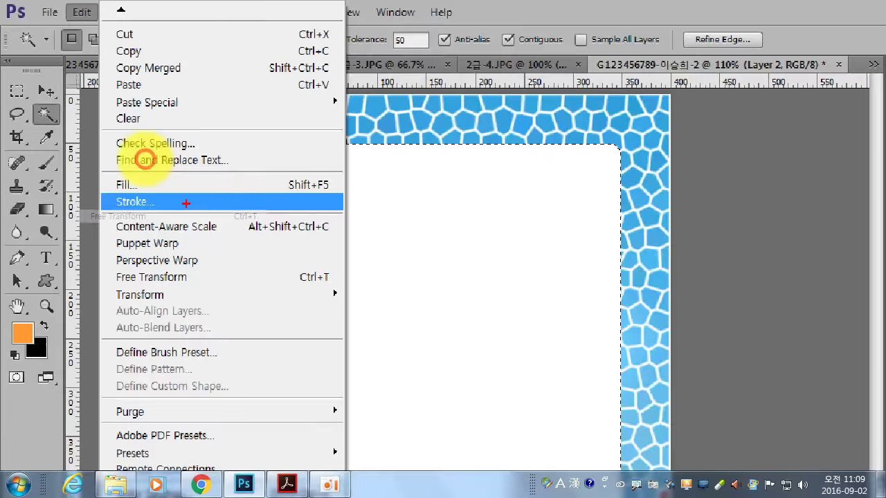
pyautogui.click(145, 157)
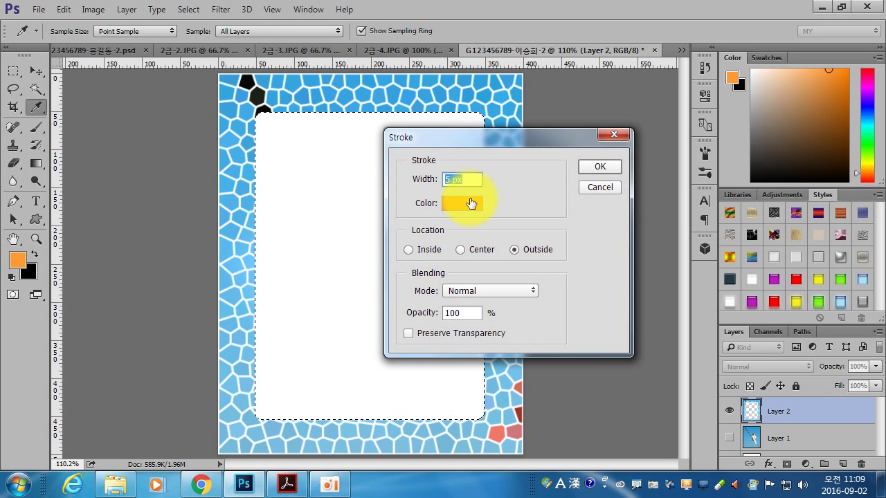
pyautogui.click(607, 167)
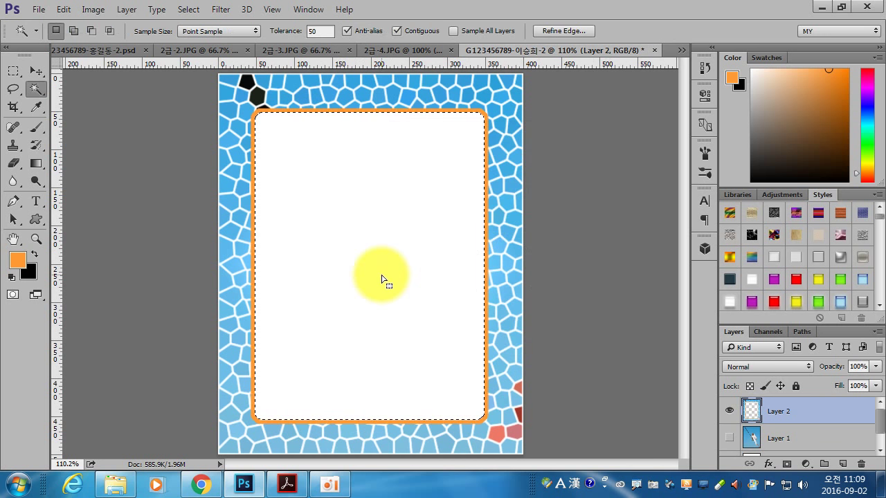
# Step: Deselect, then give Layer 2 a Multiply drop shadow at 74%, 129°, distance 7 px, size 7 px
pyautogui.hotkey('ctrl', 'd')
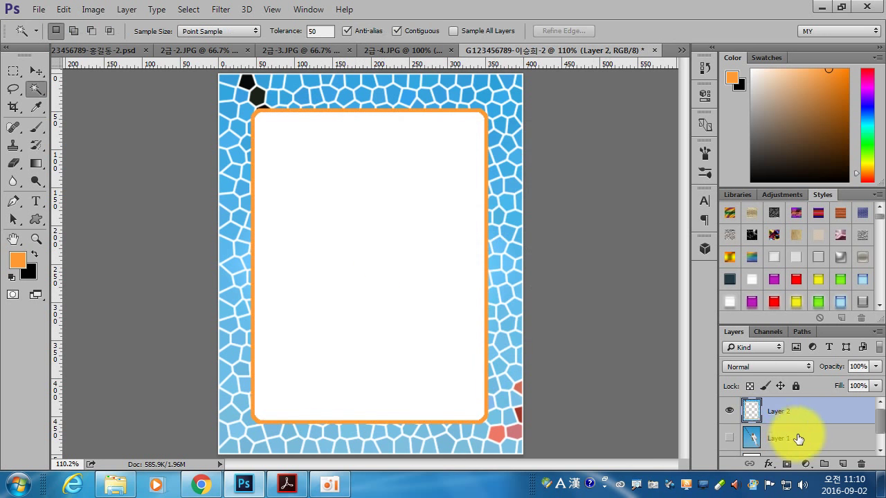
pyautogui.doubleClick(825, 413)
pyautogui.moveTo(445, 40); pyautogui.dragTo(746, 26)
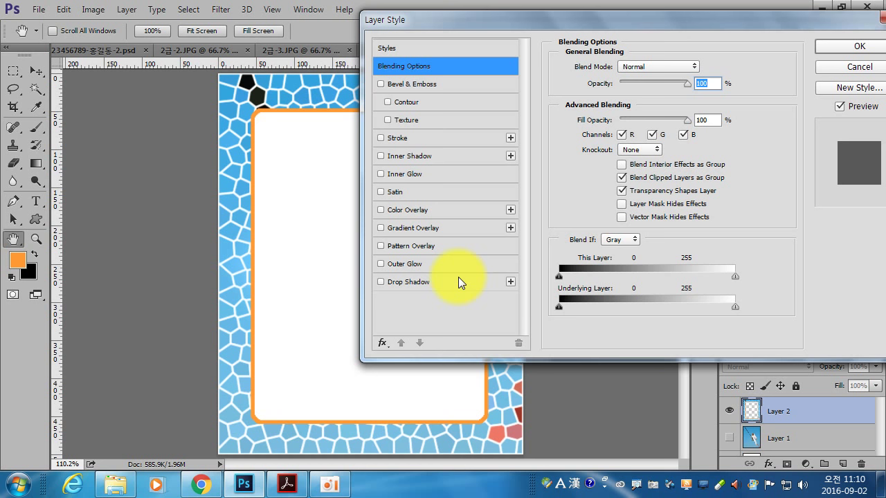
pyautogui.click(436, 282)
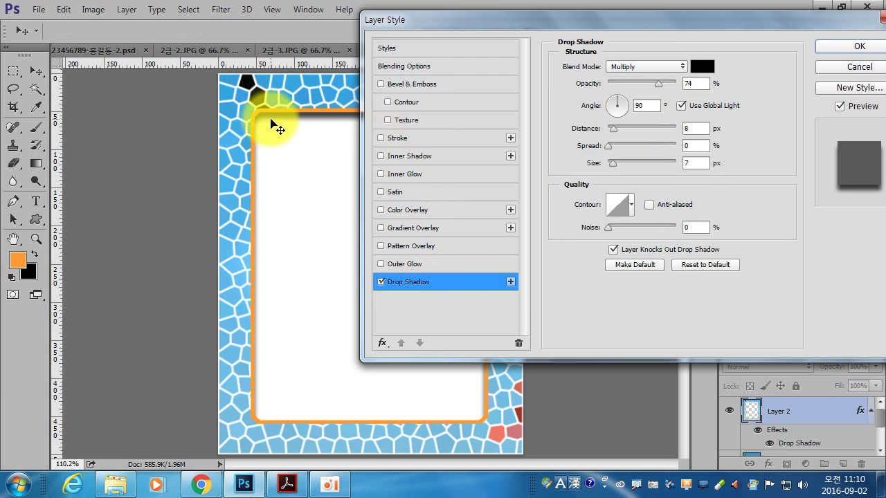
pyautogui.moveTo(270, 119); pyautogui.dragTo(275, 121)
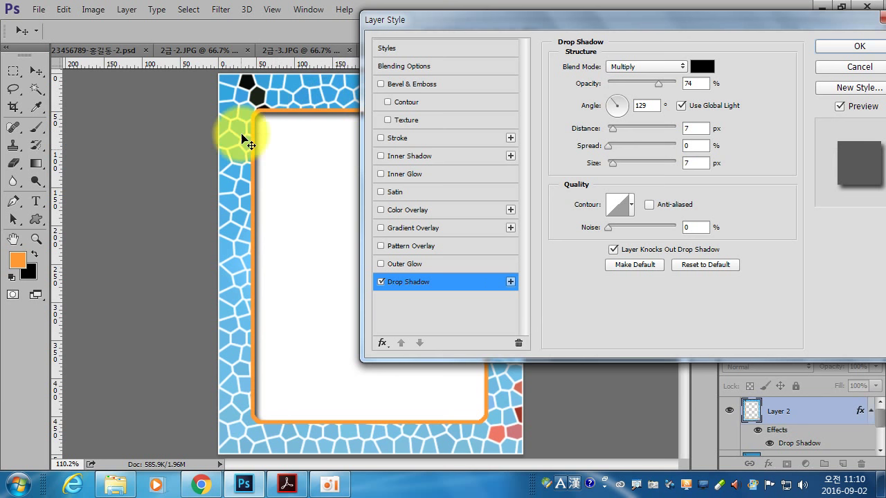
pyautogui.click(854, 48)
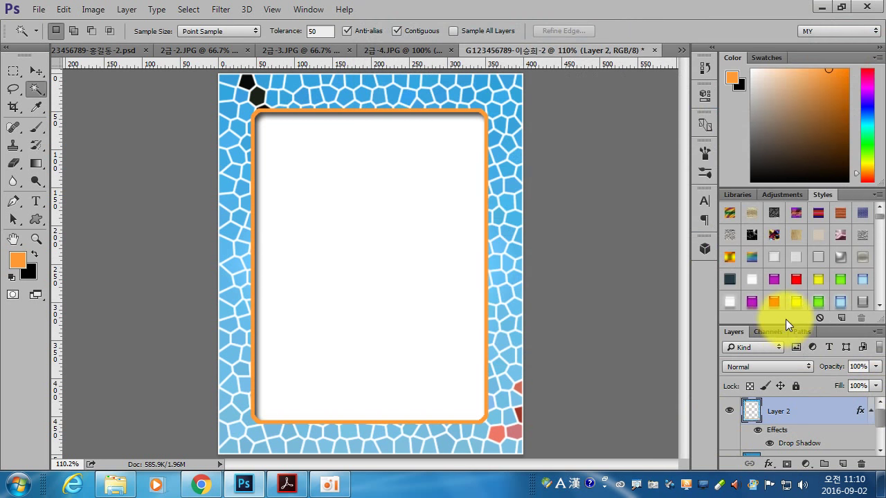
pyautogui.moveTo(788, 323); pyautogui.dragTo(782, 251)
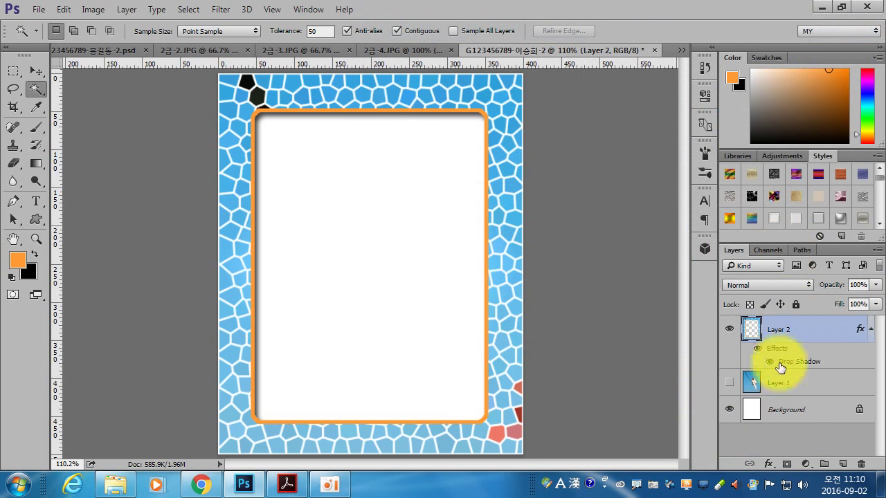
# Step: Show Layer 1, widen the swing photo to 108.16% and shift it left inside the frame
pyautogui.click(729, 382)
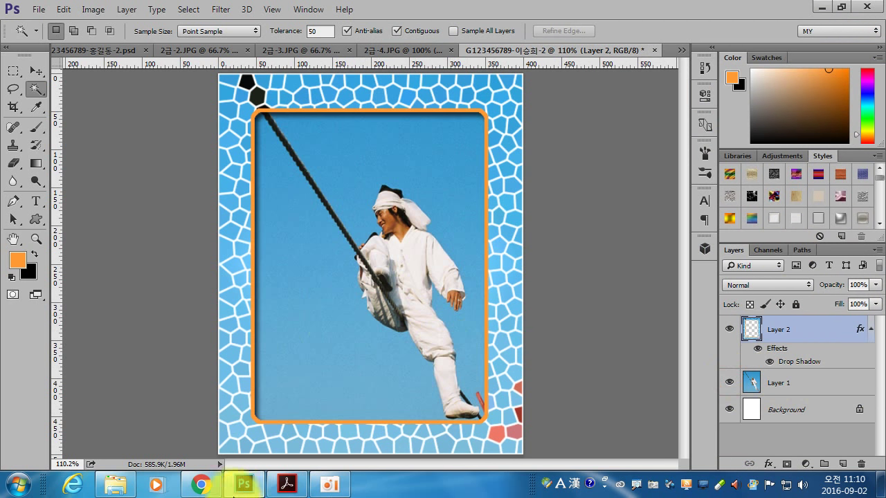
pyautogui.click(286, 485)
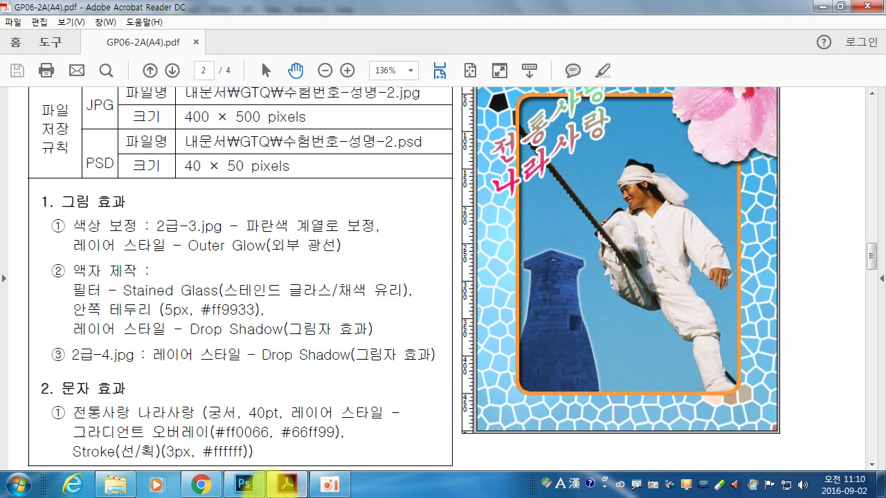
pyautogui.click(244, 485)
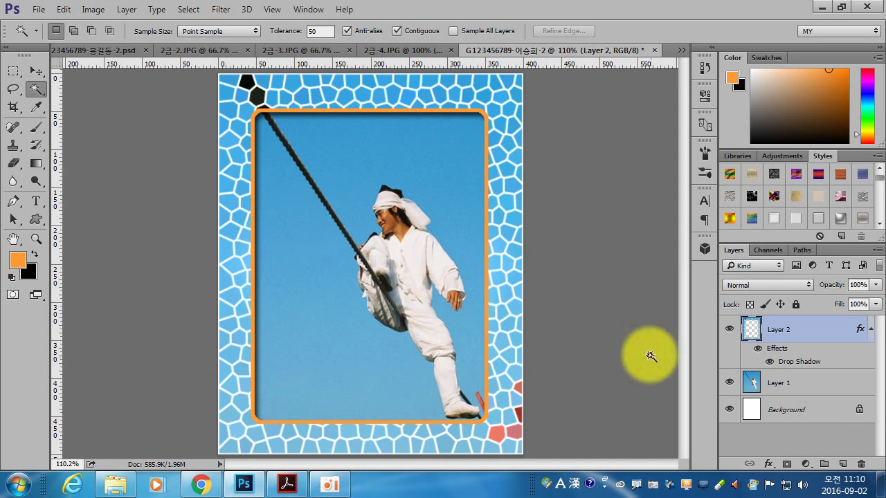
pyautogui.click(791, 387)
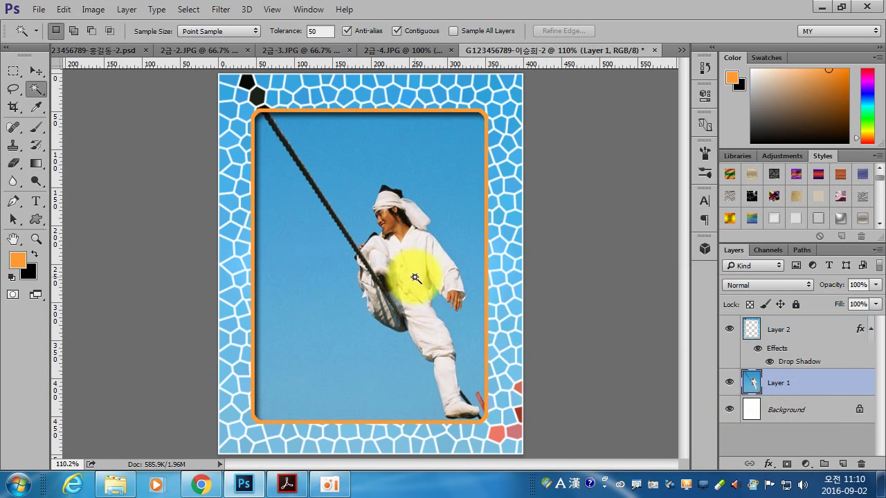
pyautogui.hotkey('ctrl', 't')
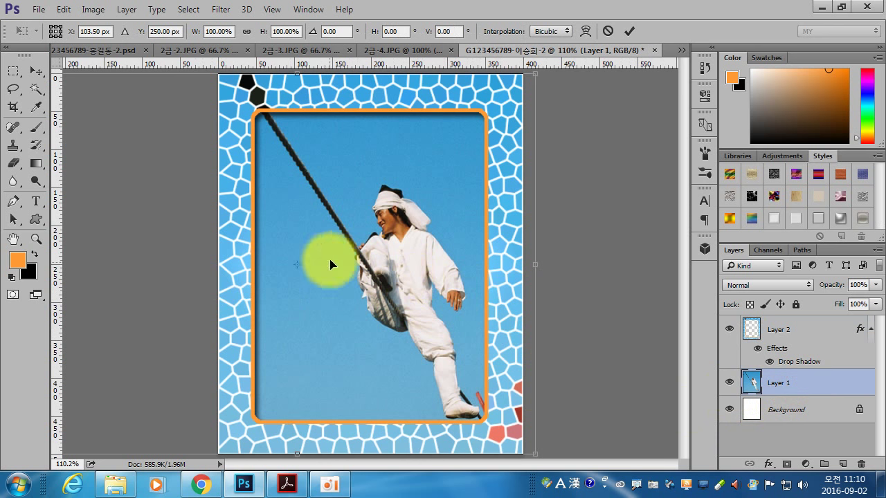
pyautogui.moveTo(545, 264); pyautogui.dragTo(551, 264)
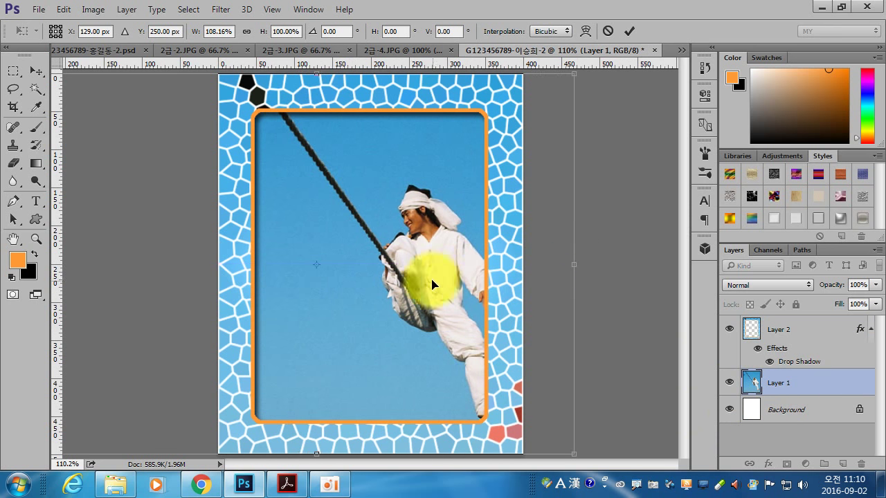
pyautogui.moveTo(444, 290); pyautogui.dragTo(415, 291)
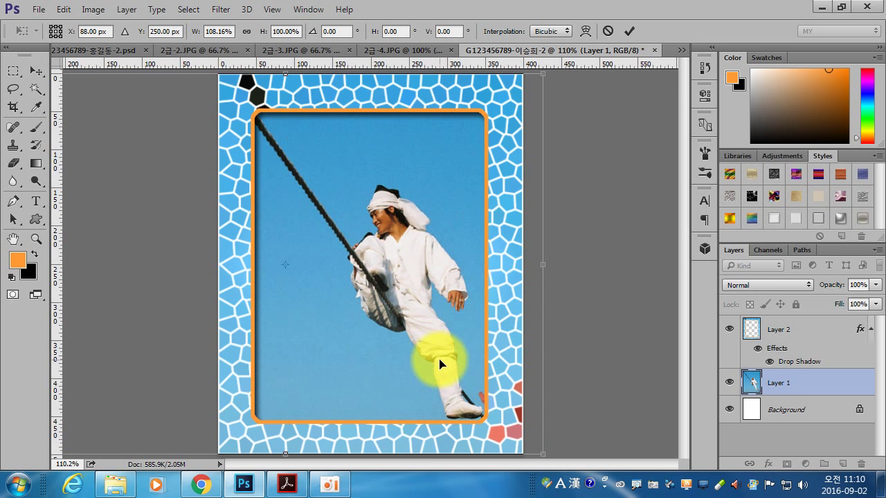
pyautogui.press('Return')
pyautogui.press('w')
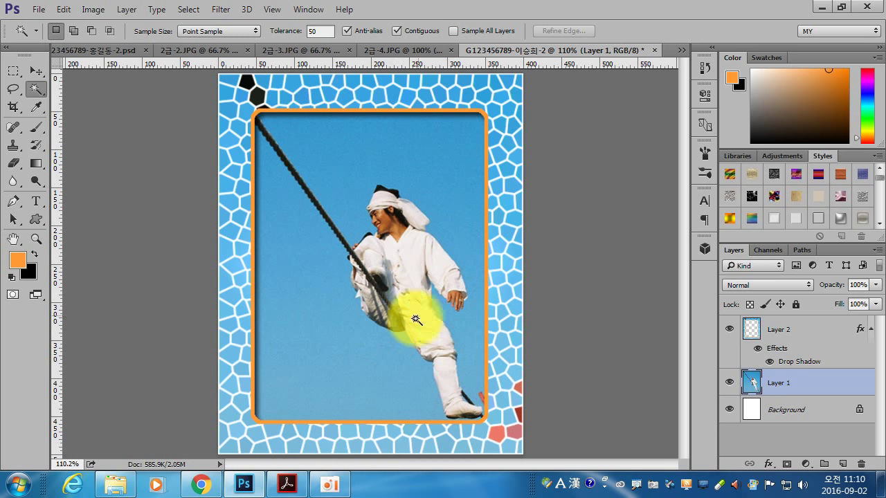
pyautogui.click(208, 51)
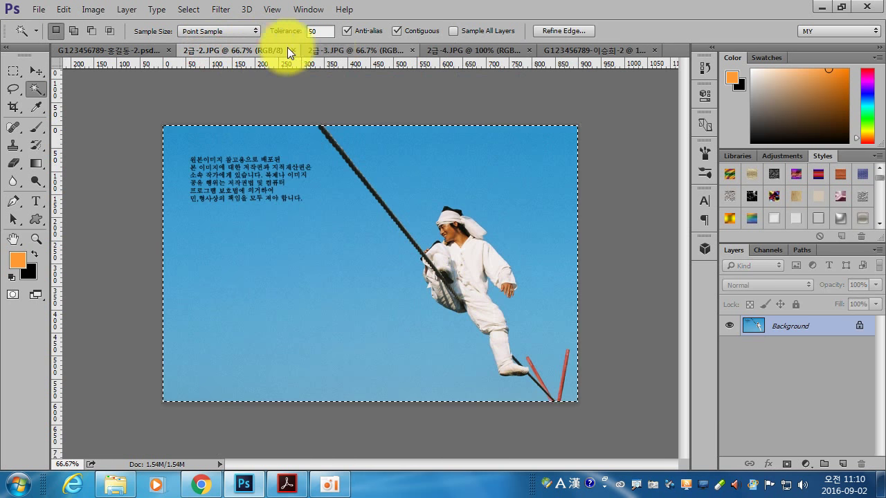
# Step: Bring the 2급-3.JPG stone tower photo to the front
pyautogui.click(355, 51)
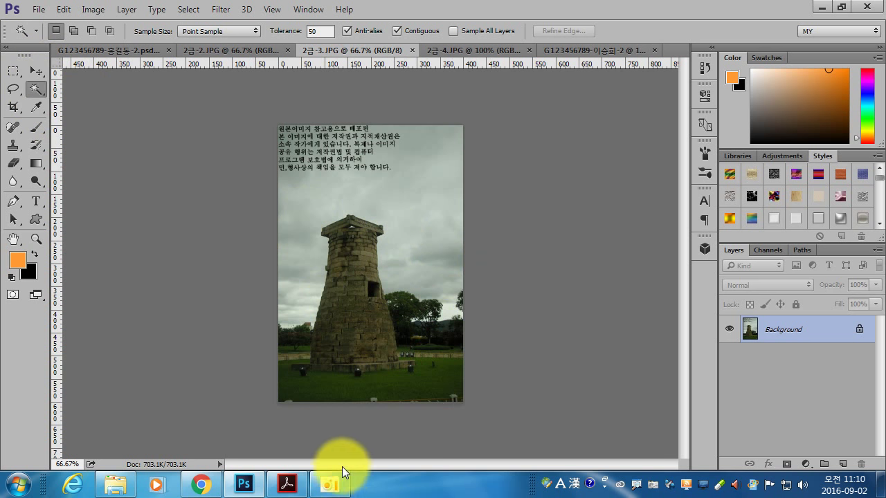
pyautogui.click(330, 484)
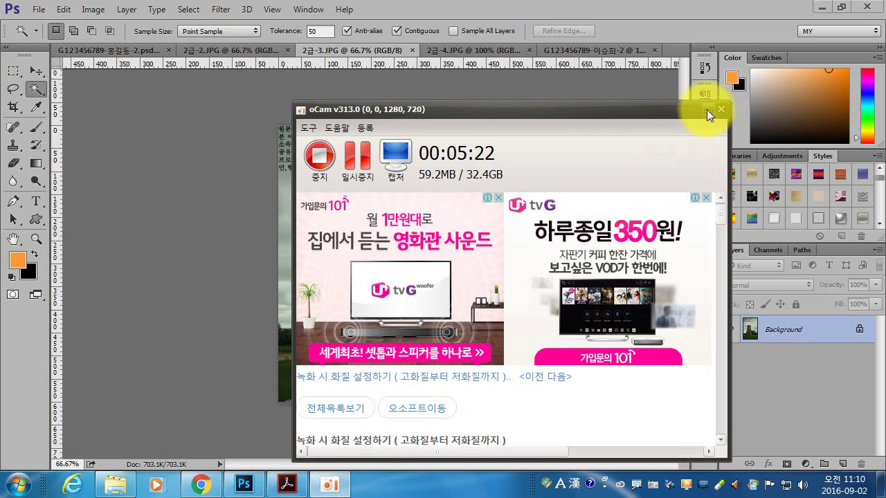
pyautogui.click(707, 109)
# Step: Quick-select the entire stone tower, leaving out the sky and ground
pyautogui.rightClick(36, 89)
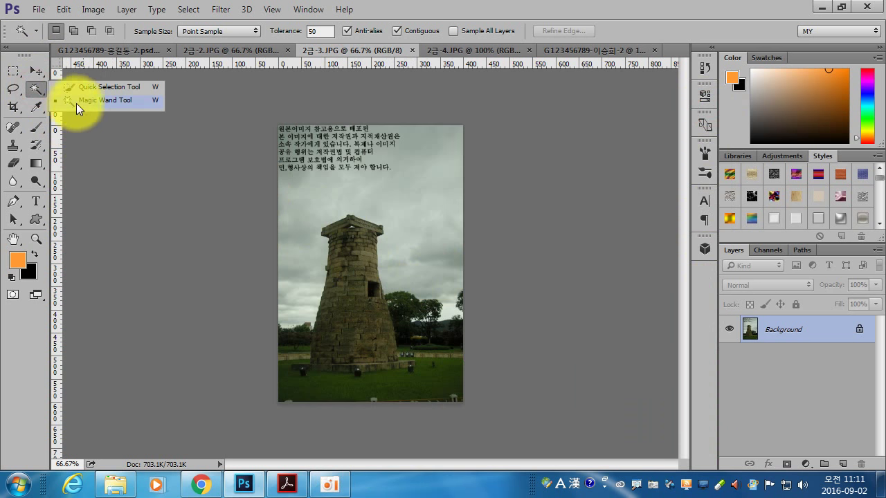
pyautogui.click(95, 86)
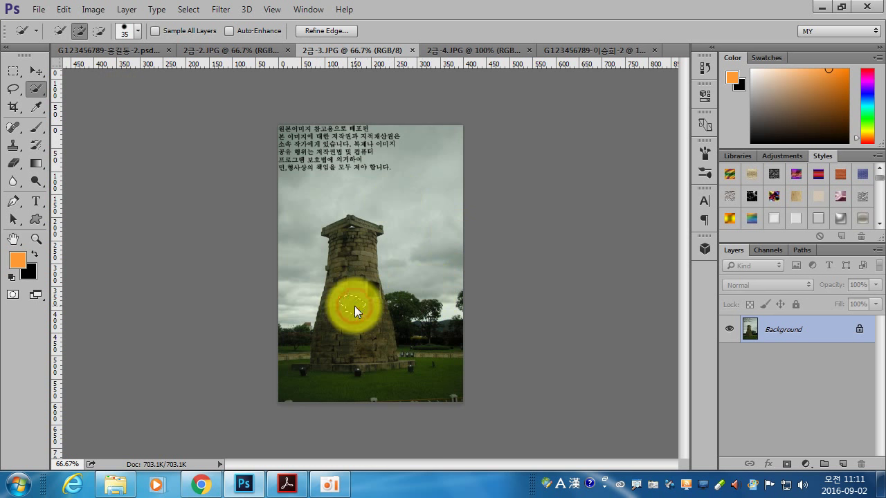
pyautogui.moveTo(356, 317)
pyautogui.mouseDown()
pyautogui.moveTo(361, 327)
pyautogui.moveTo(347, 340)
pyautogui.moveTo(364, 281)
pyautogui.moveTo(330, 247)
pyautogui.moveTo(340, 242)
pyautogui.moveTo(342, 302)
pyautogui.moveTo(360, 362)
pyautogui.moveTo(348, 371)
pyautogui.moveTo(306, 366)
pyautogui.moveTo(297, 409)
pyautogui.moveTo(355, 368)
pyautogui.moveTo(395, 400)
pyautogui.moveTo(389, 387)
pyautogui.moveTo(312, 370)
pyautogui.moveTo(278, 365)
pyautogui.moveTo(247, 378)
pyautogui.mouseUp()
pyautogui.scroll(2, 364, 281)
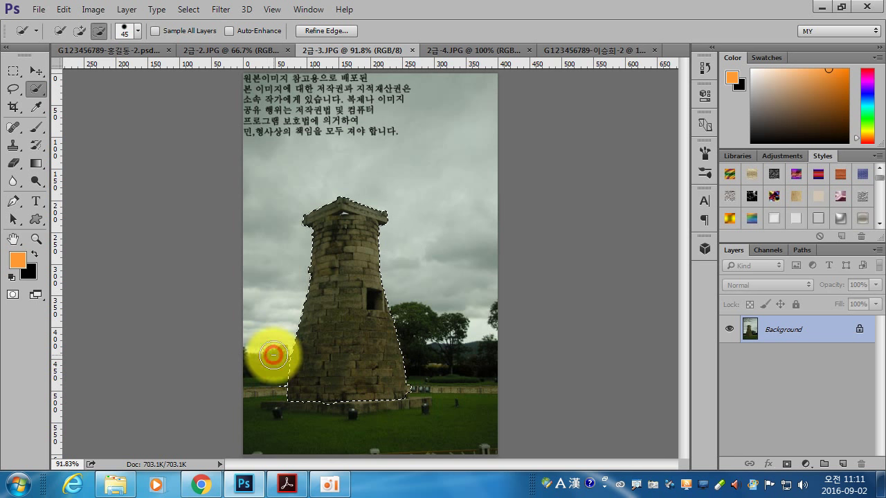
pyautogui.moveTo(270, 379)
pyautogui.mouseDown()
pyautogui.moveTo(257, 386)
pyautogui.moveTo(380, 316)
pyautogui.moveTo(356, 301)
pyautogui.moveTo(364, 228)
pyautogui.mouseUp()
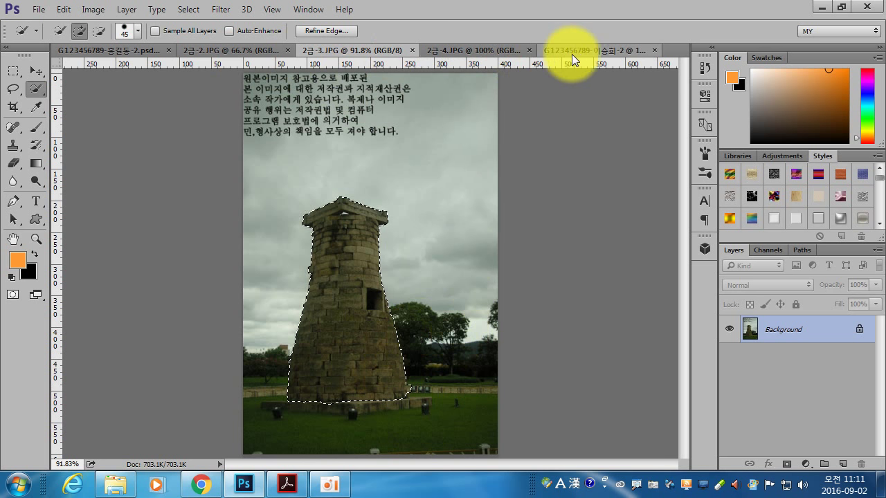
# Step: Paste the tower into the poster as a new layer and move it down-left
pyautogui.click(576, 51)
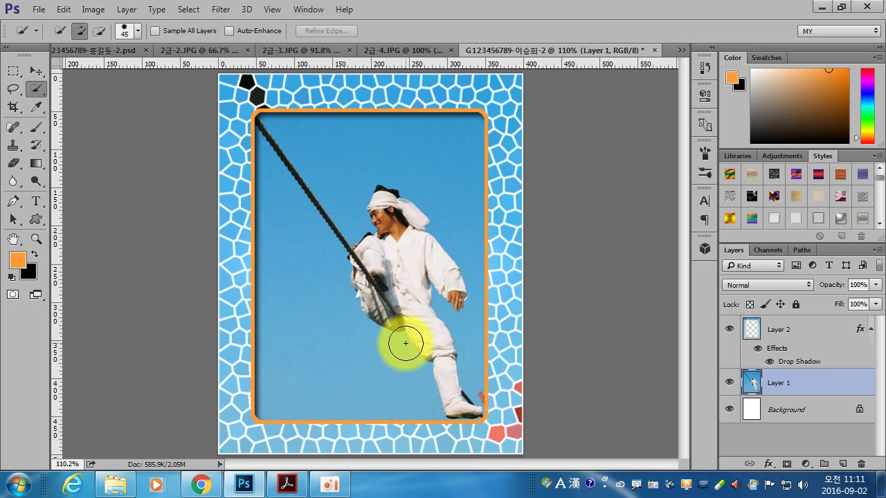
pyautogui.hotkey('ctrl', 'v')
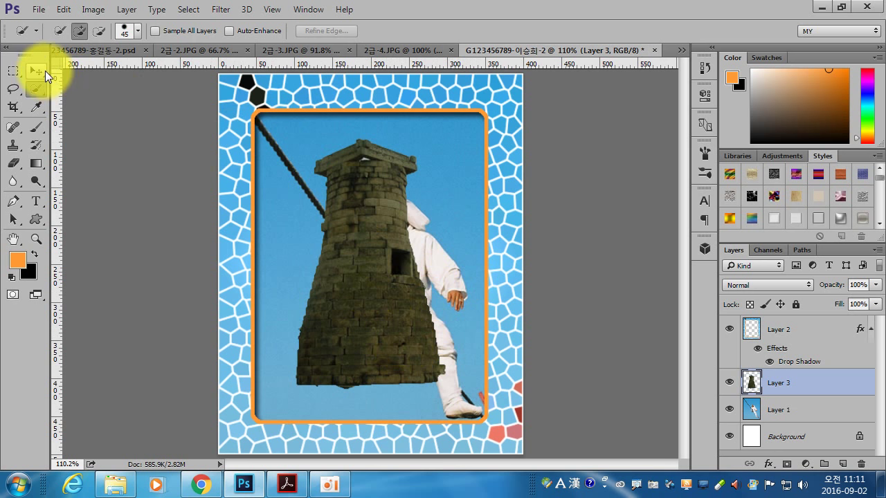
pyautogui.click(36, 70)
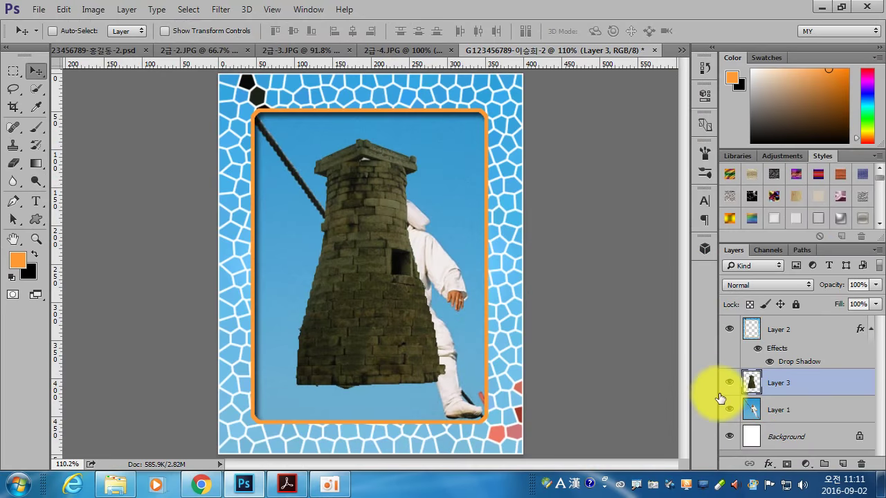
pyautogui.moveTo(443, 435)
pyautogui.mouseDown()
pyautogui.moveTo(322, 378)
pyautogui.moveTo(334, 379)
pyautogui.mouseUp()
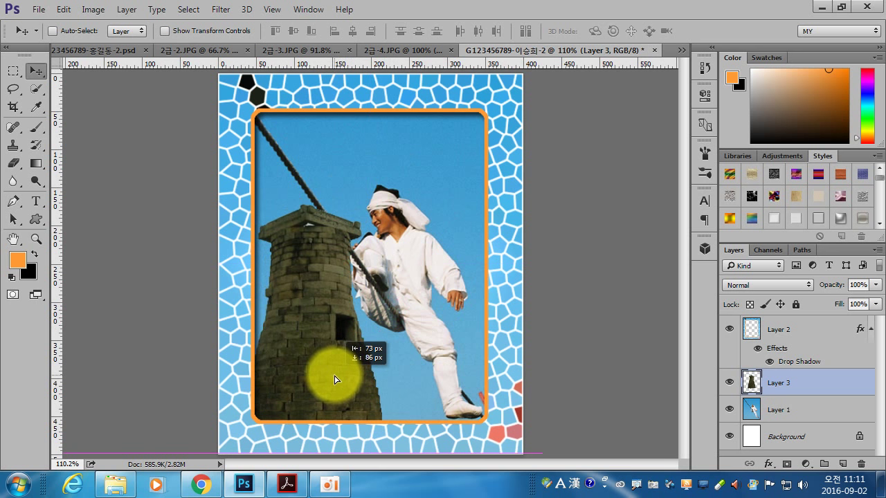
# Step: Scale the tower to about 77% and nudge it into the frame's lower left
pyautogui.hotkey('ctrl', 't')
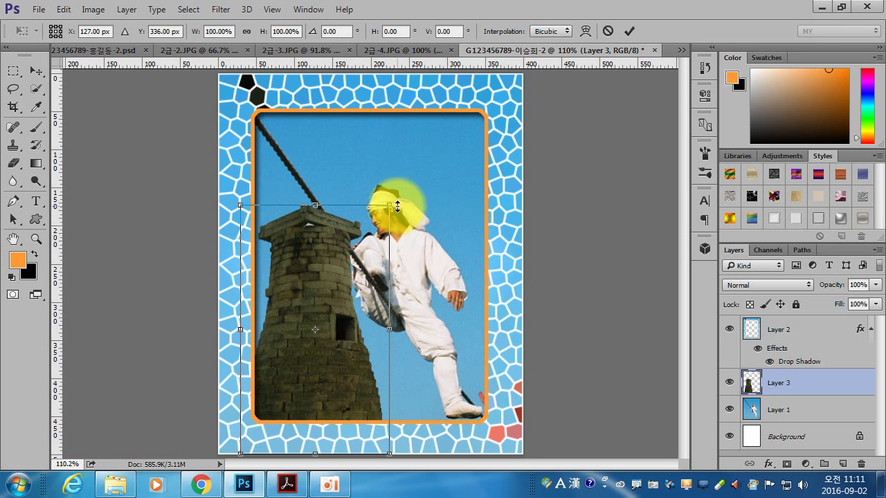
pyautogui.moveTo(389, 204)
pyautogui.mouseDown()
pyautogui.moveTo(366, 267)
pyautogui.moveTo(340, 286)
pyautogui.mouseUp()
pyautogui.press('Return')
pyautogui.moveTo(320, 374); pyautogui.dragTo(320, 364)
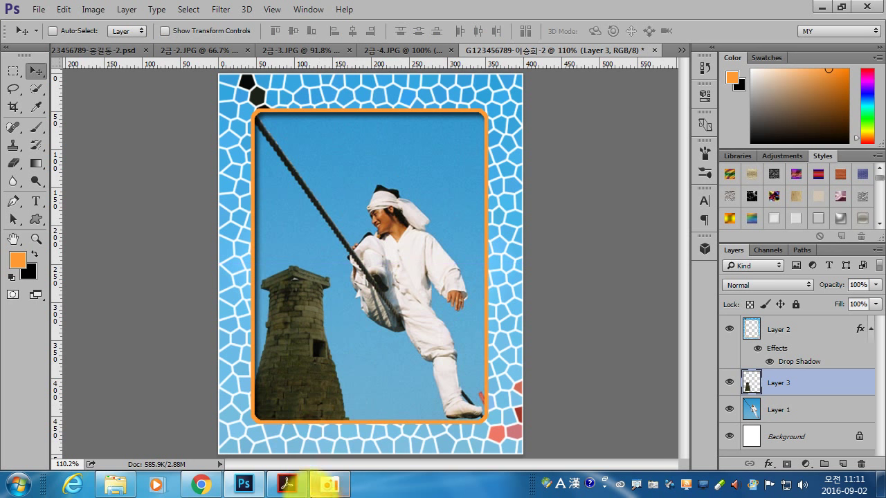
pyautogui.click(286, 484)
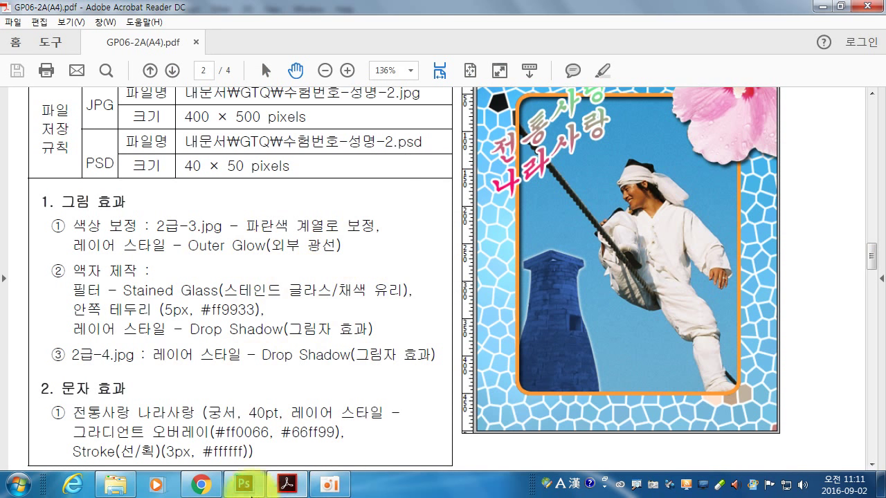
pyautogui.click(247, 489)
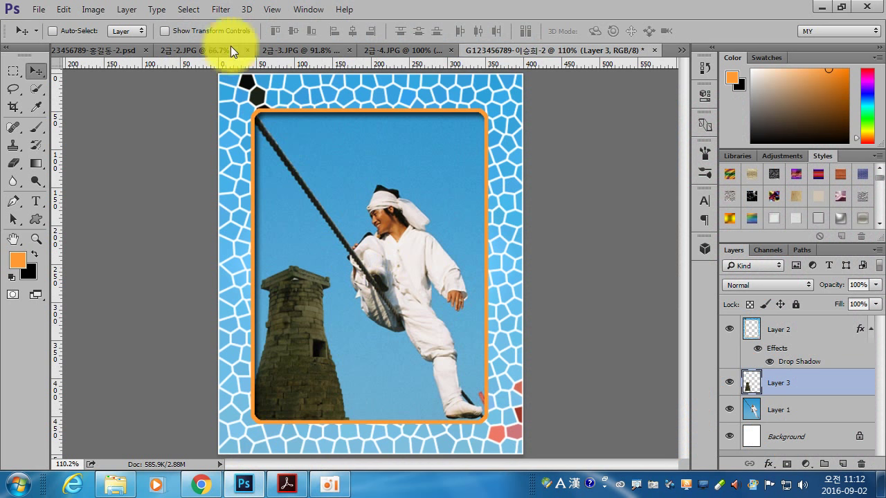
# Step: In Hue/Saturation, enable Colorize and shift the tower's tint to blue
pyautogui.click(90, 10)
pyautogui.moveTo(114, 44)
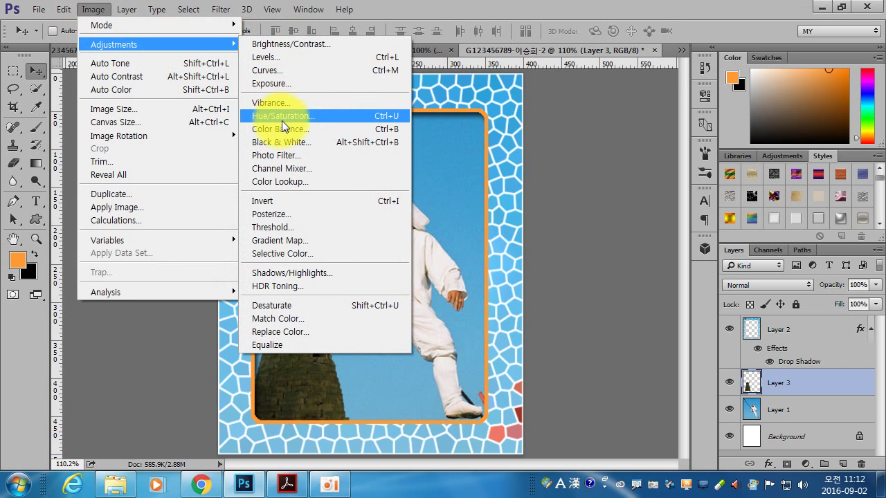
pyautogui.click(283, 118)
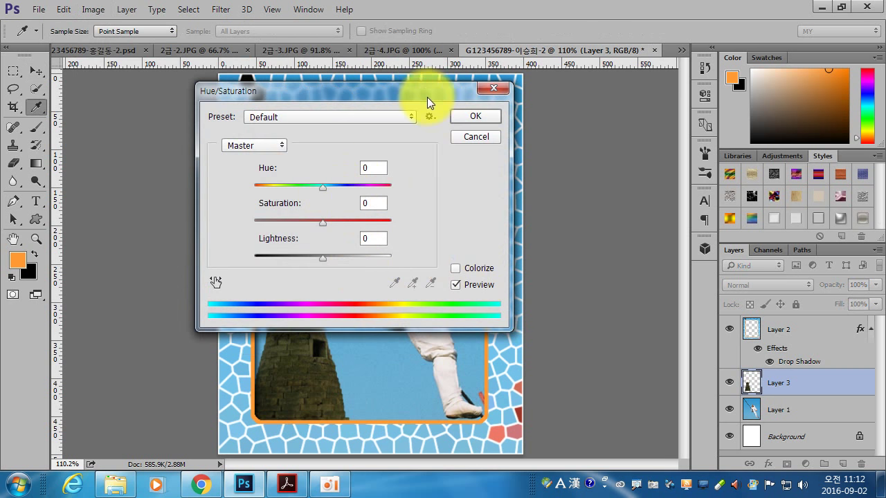
pyautogui.moveTo(427, 97); pyautogui.dragTo(664, 89)
pyautogui.moveTo(562, 178); pyautogui.dragTo(494, 180)
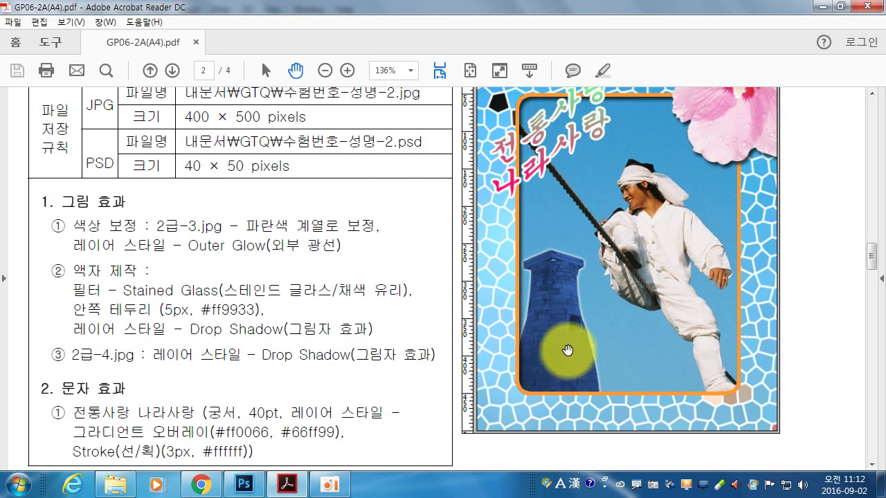
pyautogui.click(243, 484)
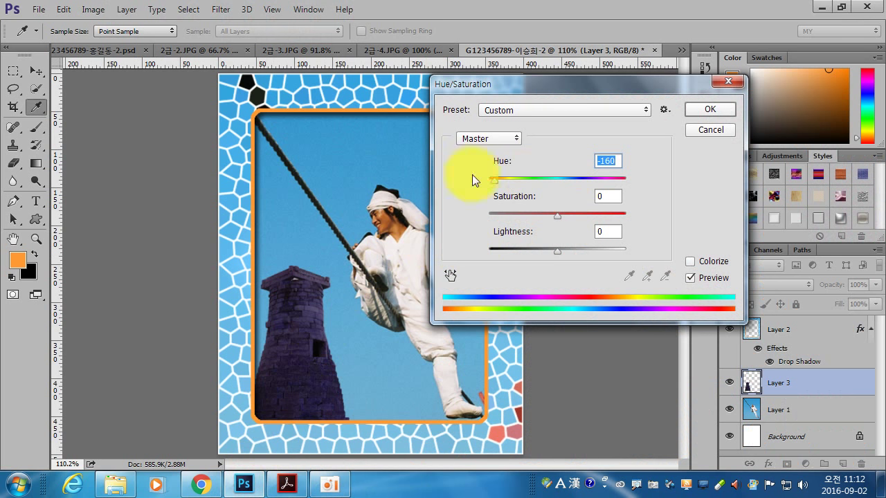
pyautogui.click(689, 262)
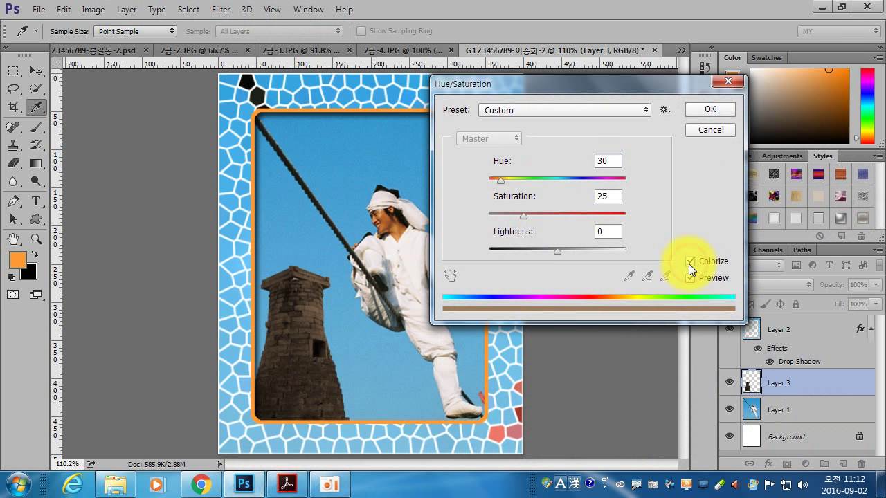
pyautogui.moveTo(523, 213); pyautogui.dragTo(525, 219)
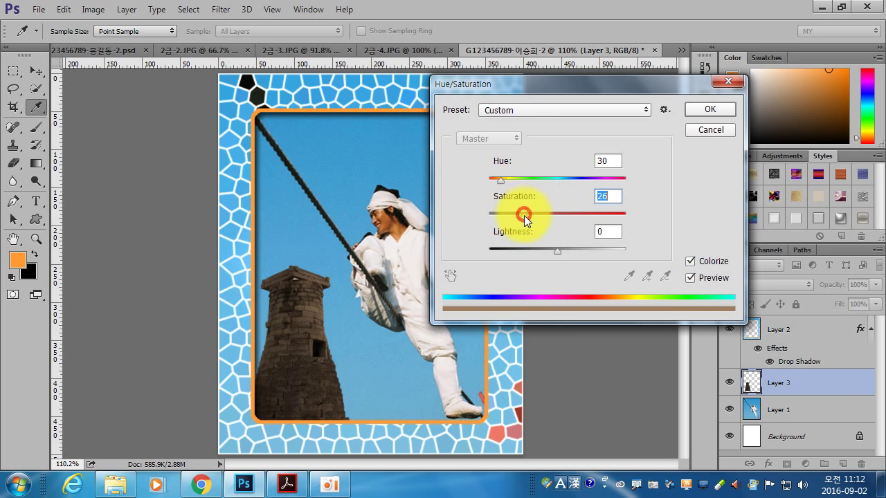
pyautogui.moveTo(502, 182)
pyautogui.mouseDown()
pyautogui.moveTo(584, 187)
pyautogui.moveTo(569, 189)
pyautogui.moveTo(556, 215)
pyautogui.mouseUp()
pyautogui.click(530, 217)
pyautogui.moveTo(570, 181); pyautogui.dragTo(564, 184)
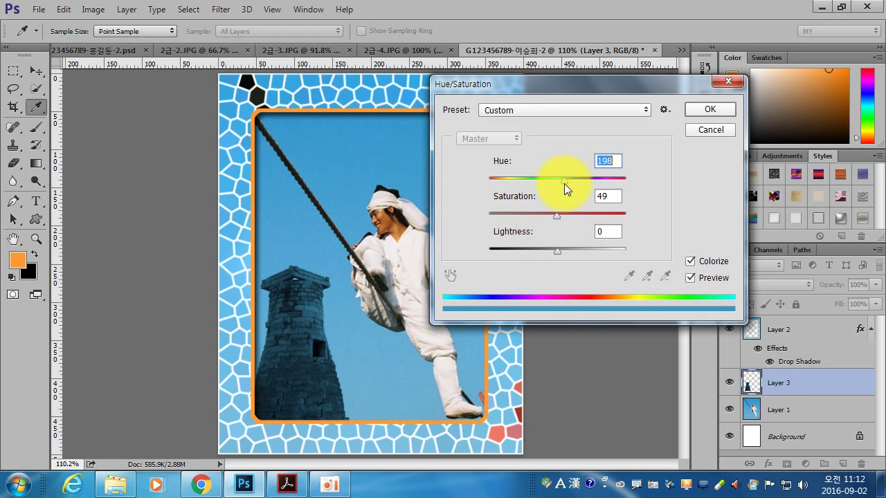
# Step: Fine-tune the blue tint to hue 215, saturation 66, and apply it
pyautogui.click(287, 485)
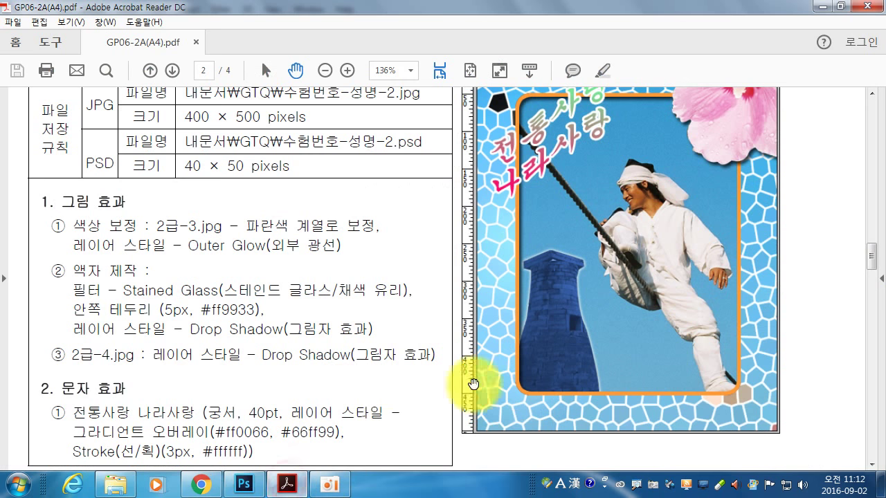
pyautogui.click(244, 485)
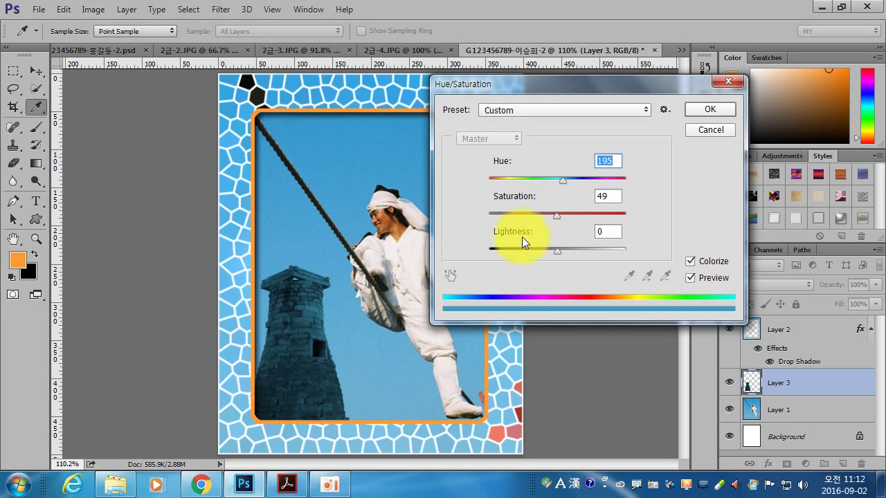
pyautogui.click(561, 219)
pyautogui.moveTo(570, 183)
pyautogui.mouseDown()
pyautogui.moveTo(580, 181)
pyautogui.moveTo(571, 185)
pyautogui.mouseUp()
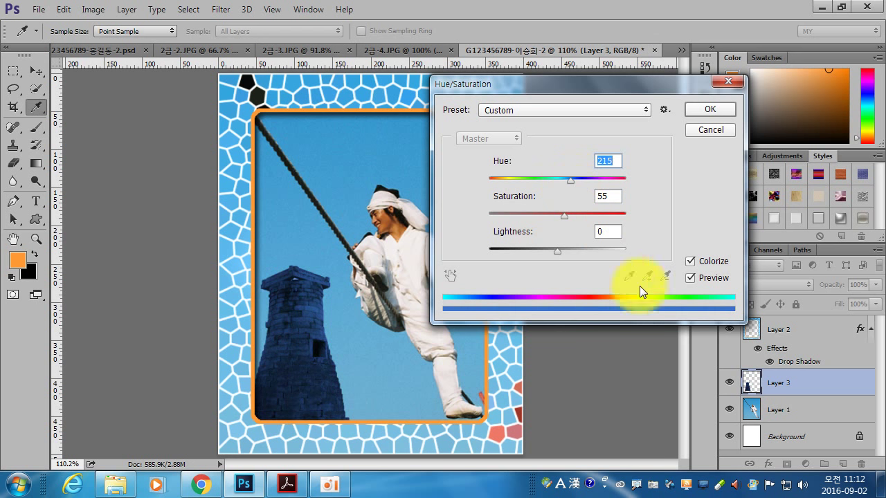
pyautogui.click(692, 263)
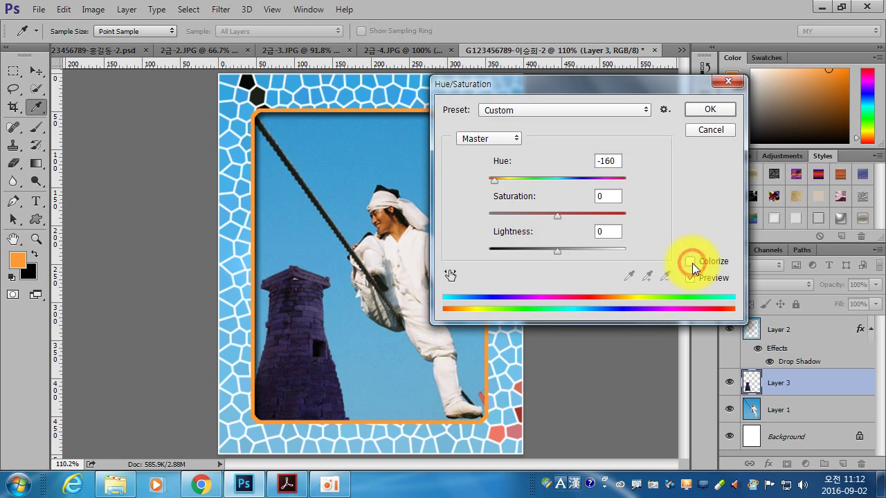
pyautogui.click(565, 216)
pyautogui.moveTo(568, 214); pyautogui.dragTo(574, 216)
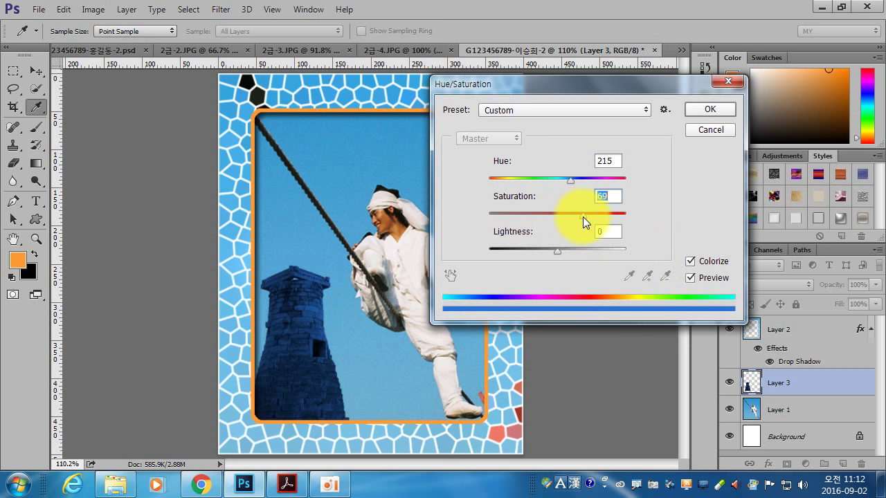
pyautogui.click(695, 110)
pyautogui.click(287, 484)
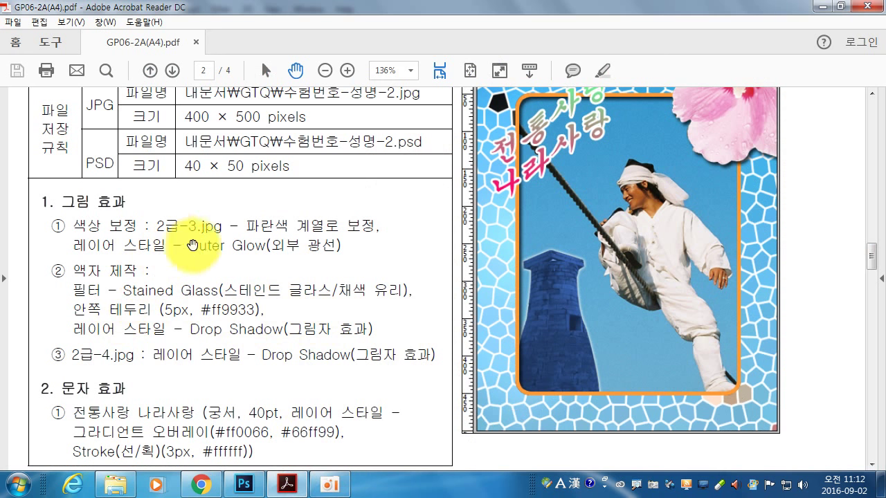
pyautogui.click(251, 486)
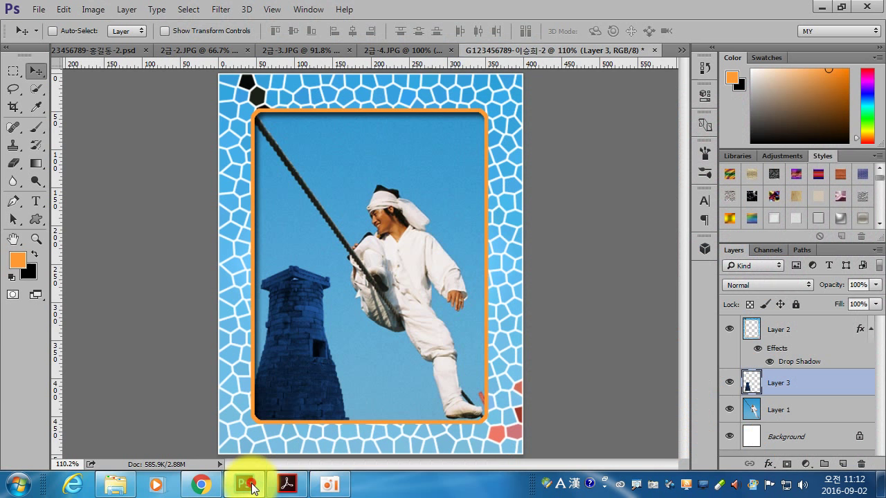
# Step: Add an Outer Glow (Screen, 76% opacity, 7 px) to Layer 3
pyautogui.doubleClick(813, 385)
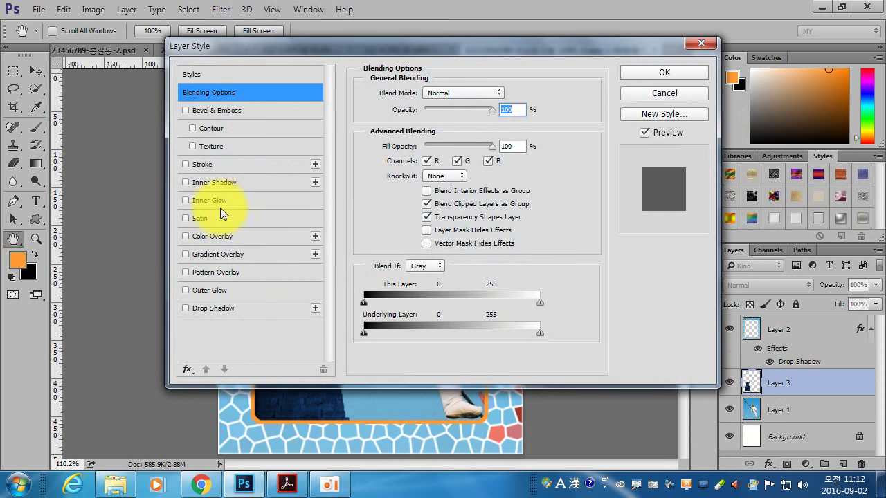
pyautogui.click(215, 288)
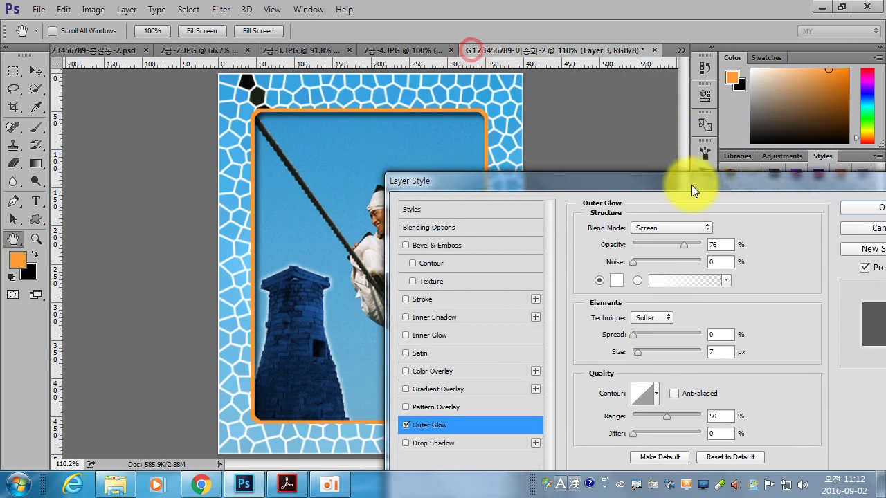
pyautogui.moveTo(692, 188); pyautogui.dragTo(631, 122)
pyautogui.click(841, 141)
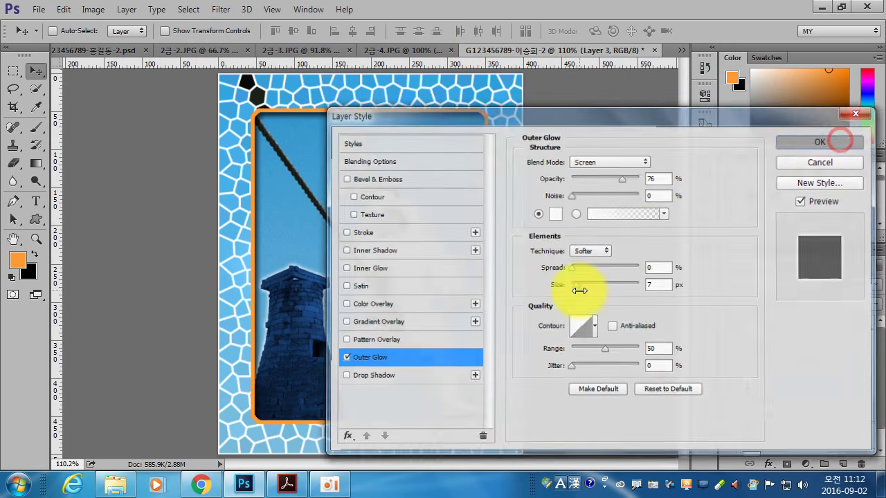
# Step: Scroll through the task PDF's instructions, then return to the poster
pyautogui.click(287, 483)
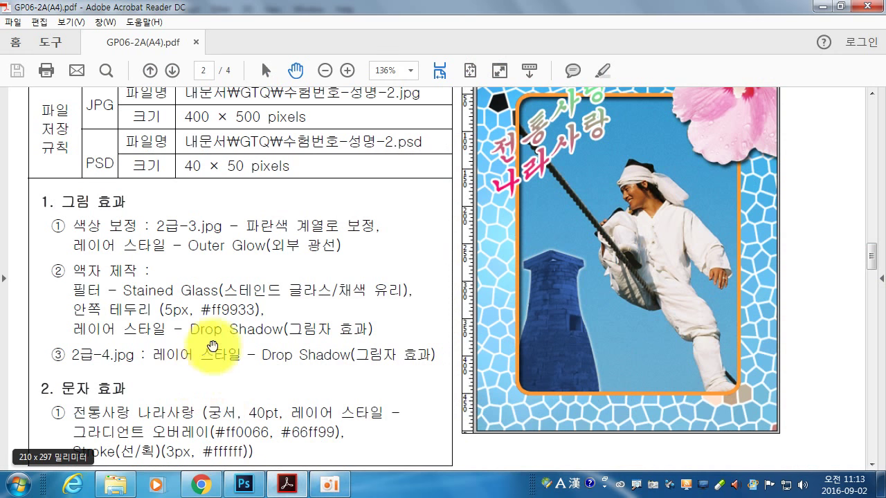
pyautogui.scroll(-3, 207, 343)
pyautogui.scroll(2, 177, 346)
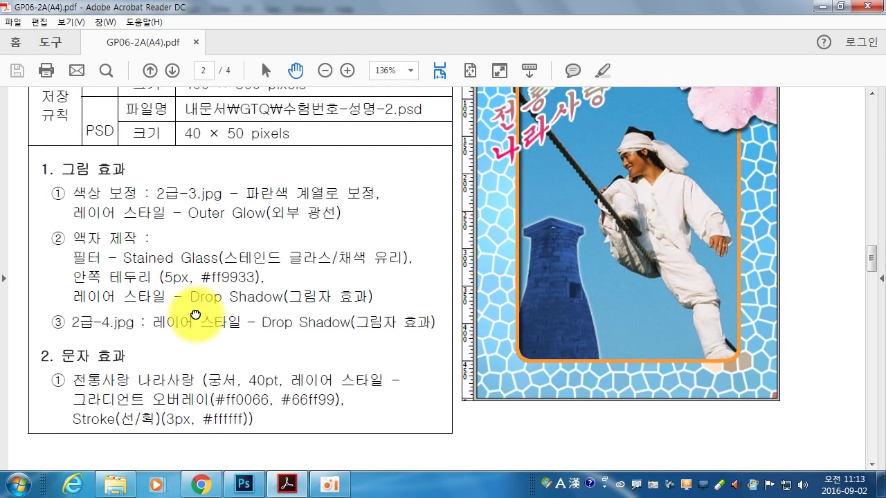
pyautogui.scroll(1, 267, 302)
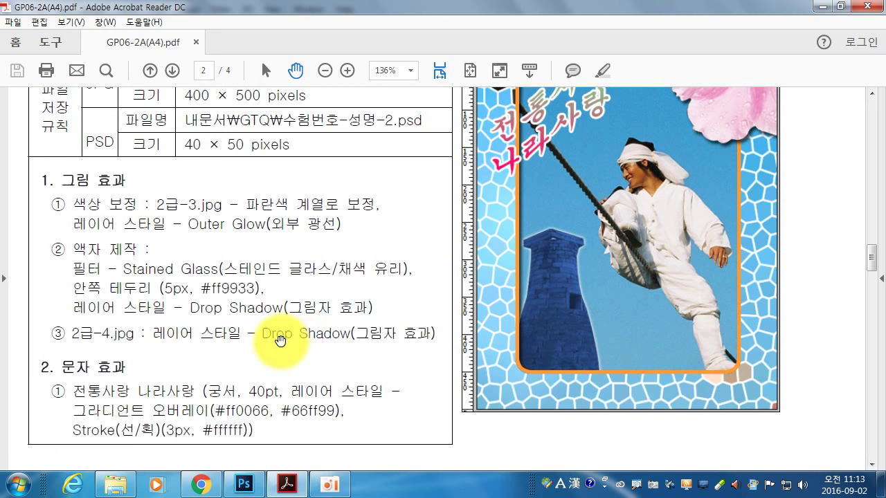
pyautogui.scroll(1, 421, 304)
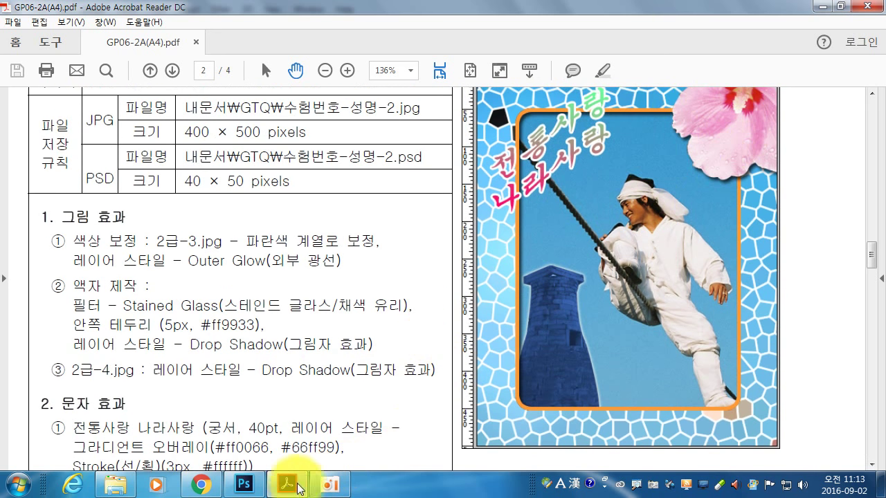
pyautogui.click(243, 485)
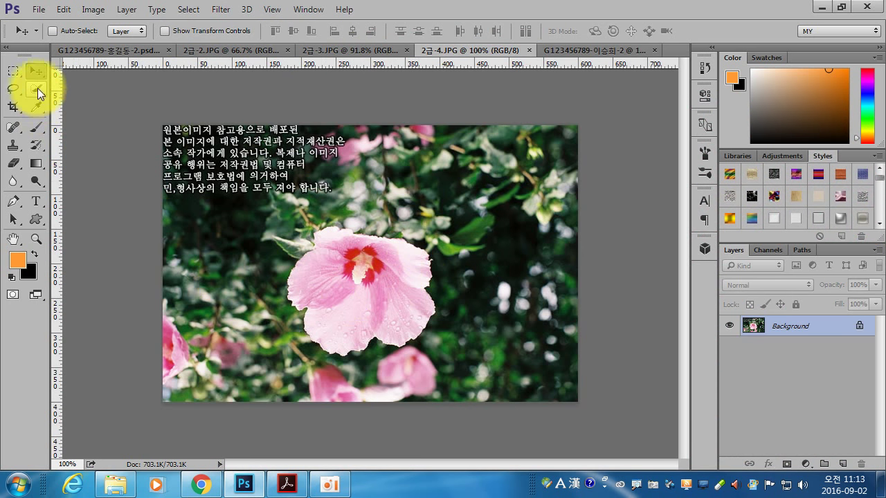
# Step: Quick-select the pink hibiscus in 2급-4.JPG and paste it above Layer 2 as Layer 4
pyautogui.click(36, 89)
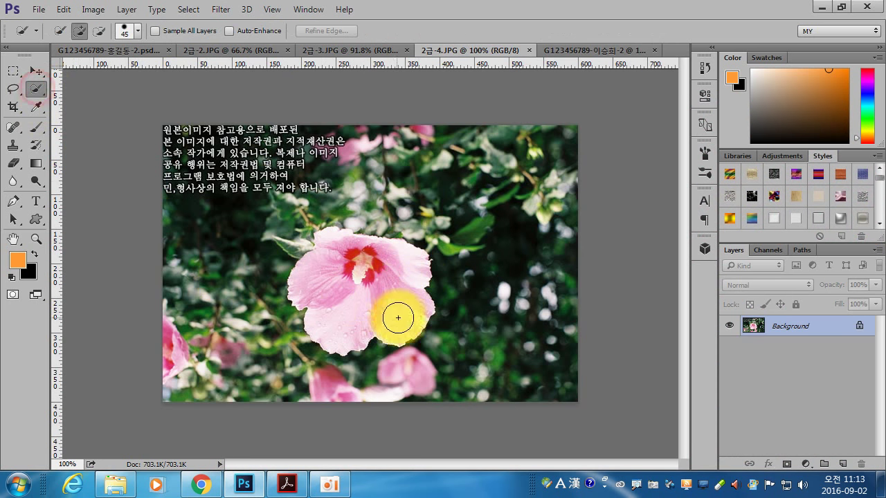
pyautogui.moveTo(356, 277); pyautogui.dragTo(356, 297)
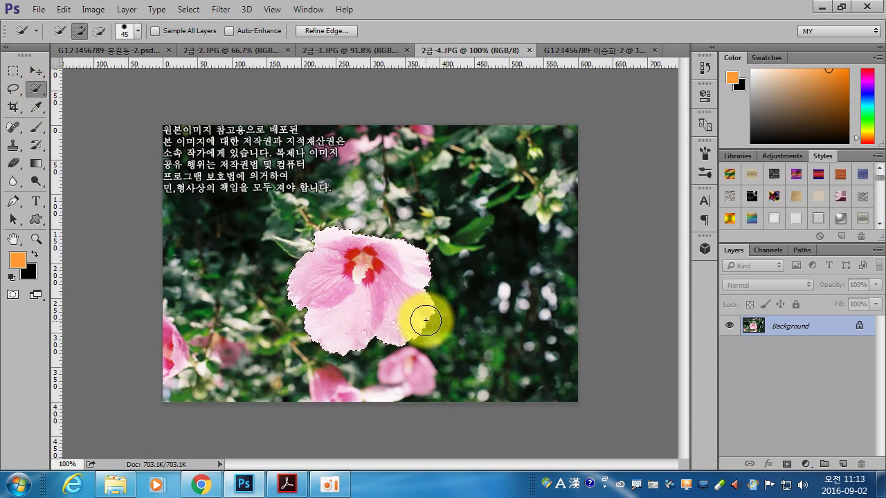
pyautogui.moveTo(425, 321); pyautogui.dragTo(382, 311)
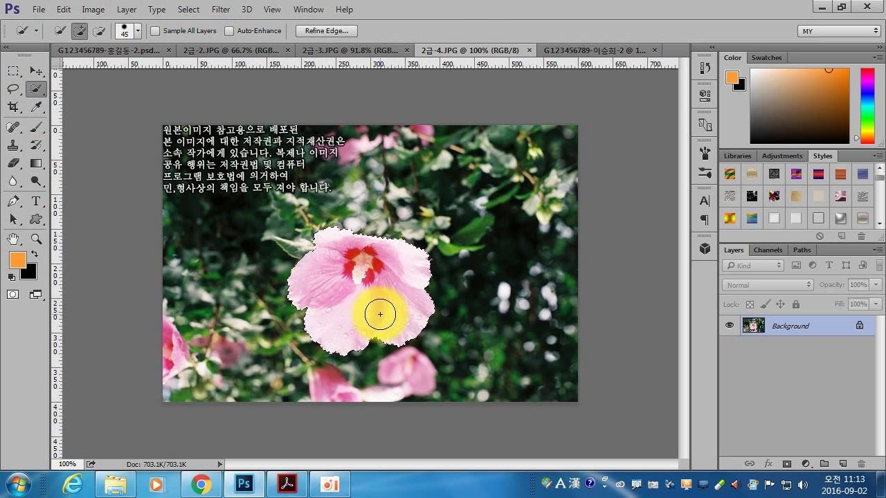
pyautogui.click(591, 51)
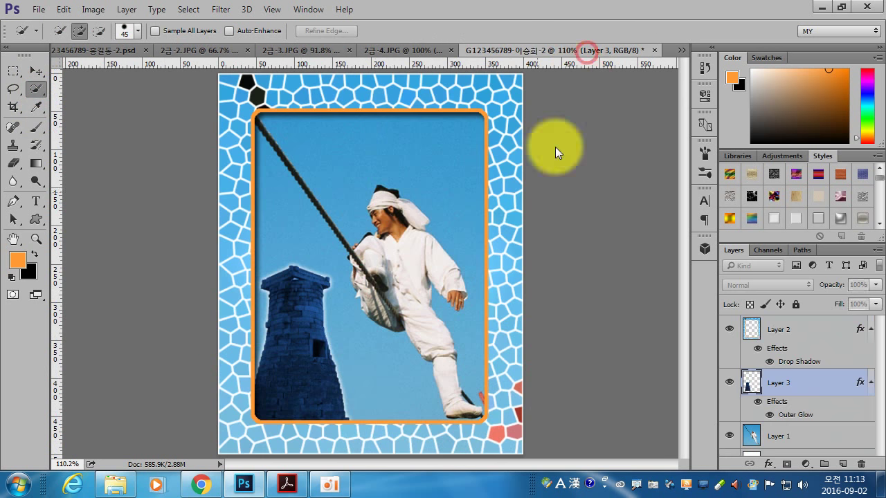
pyautogui.click(789, 330)
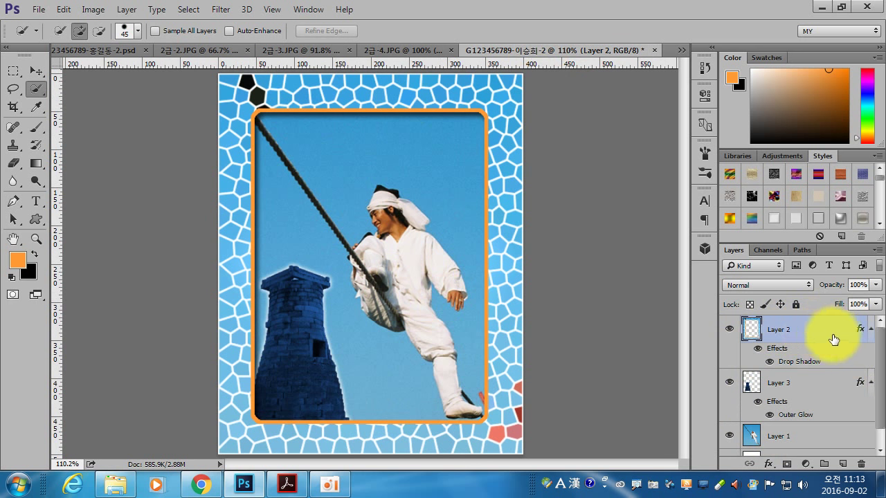
pyautogui.hotkey('ctrl', 'v')
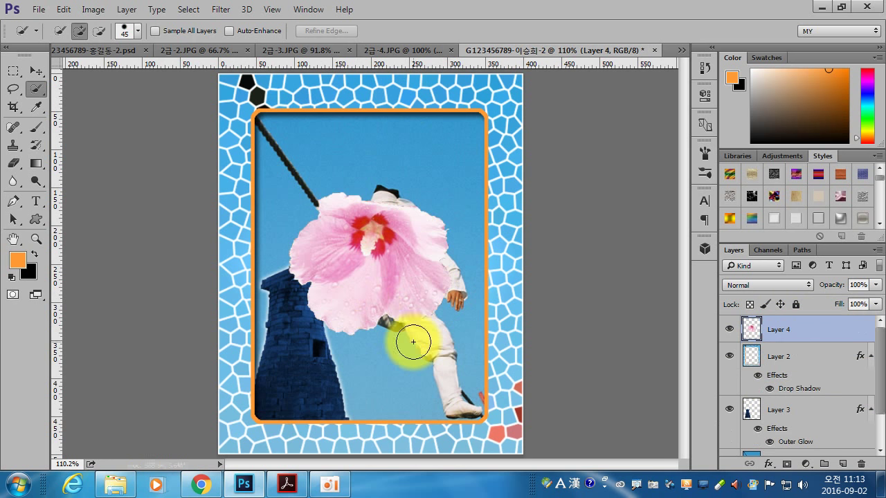
pyautogui.click(36, 70)
# Step: Move the hibiscus into the poster's top-right corner, matching the sample
pyautogui.moveTo(409, 256); pyautogui.dragTo(502, 127)
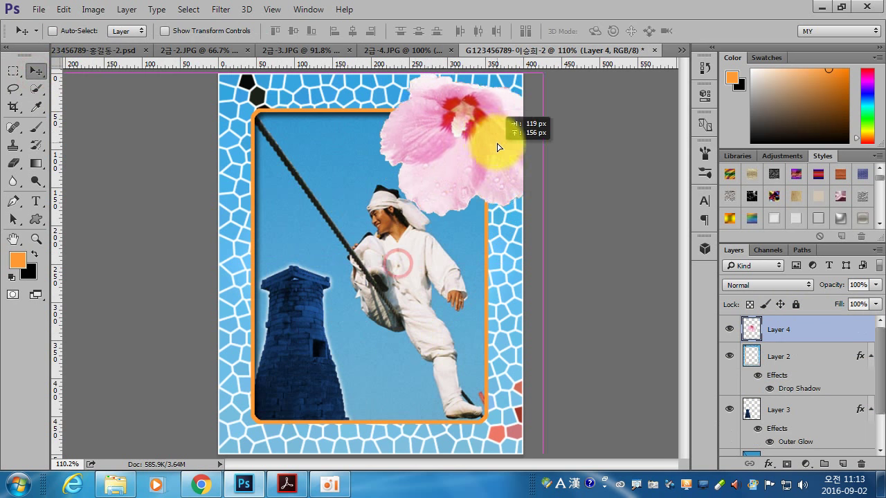
pyautogui.click(287, 484)
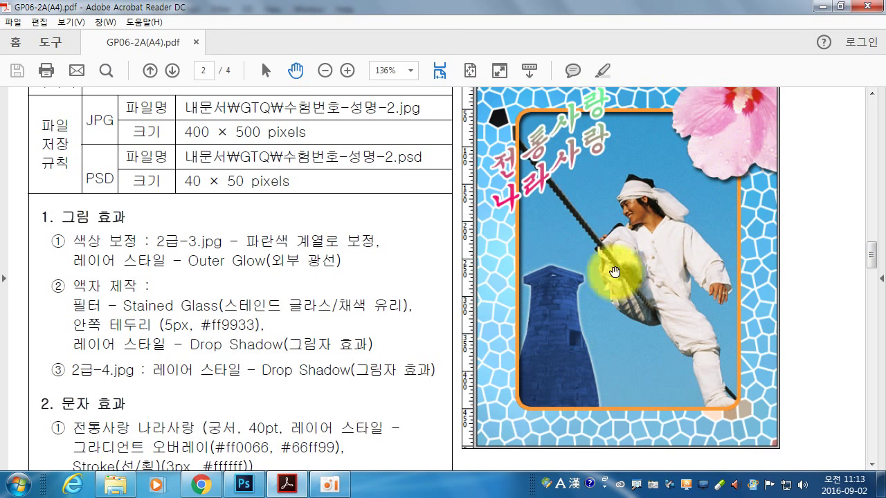
pyautogui.click(242, 483)
pyautogui.moveTo(460, 137)
pyautogui.mouseDown()
pyautogui.moveTo(482, 137)
pyautogui.moveTo(477, 145)
pyautogui.mouseUp()
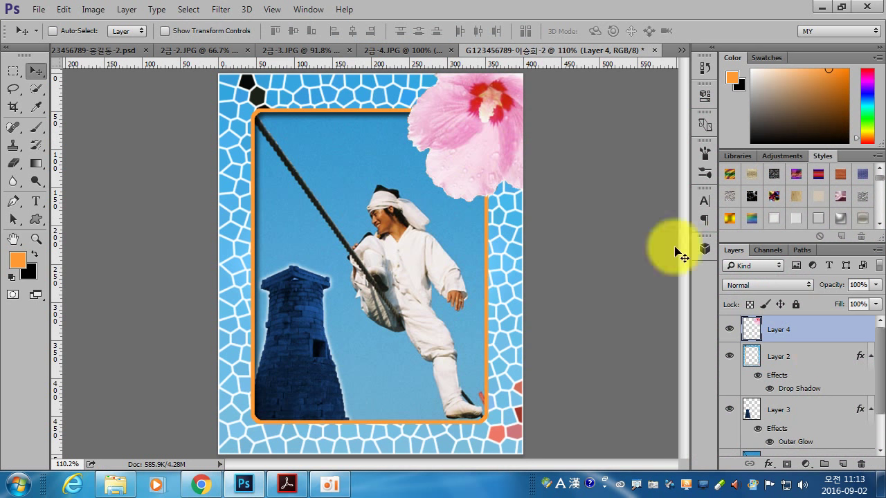
# Step: Give the hibiscus on Layer 4 a Drop Shadow
pyautogui.doubleClick(835, 331)
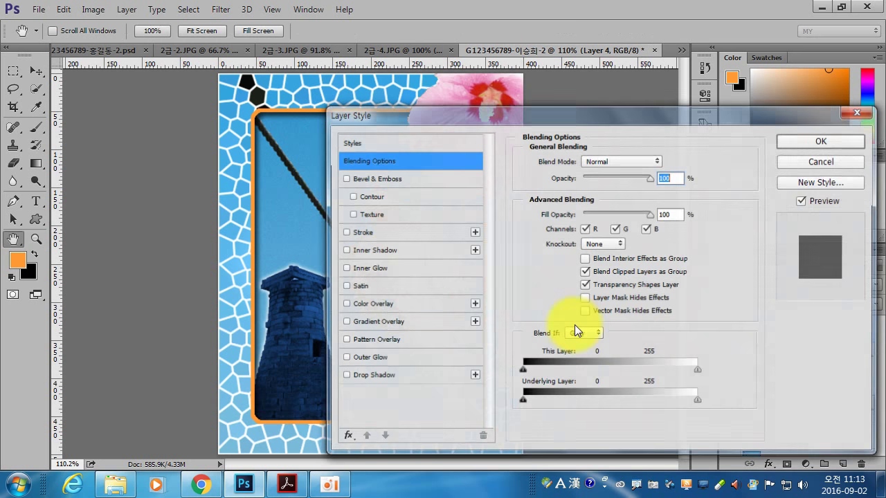
pyautogui.click(371, 375)
pyautogui.moveTo(494, 110)
pyautogui.mouseDown()
pyautogui.moveTo(522, 243)
pyautogui.moveTo(459, 234)
pyautogui.mouseUp()
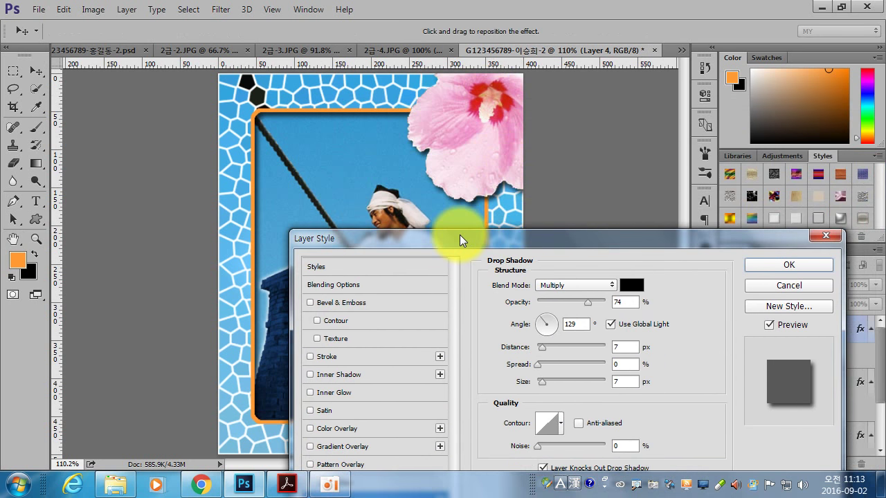
pyautogui.click(776, 264)
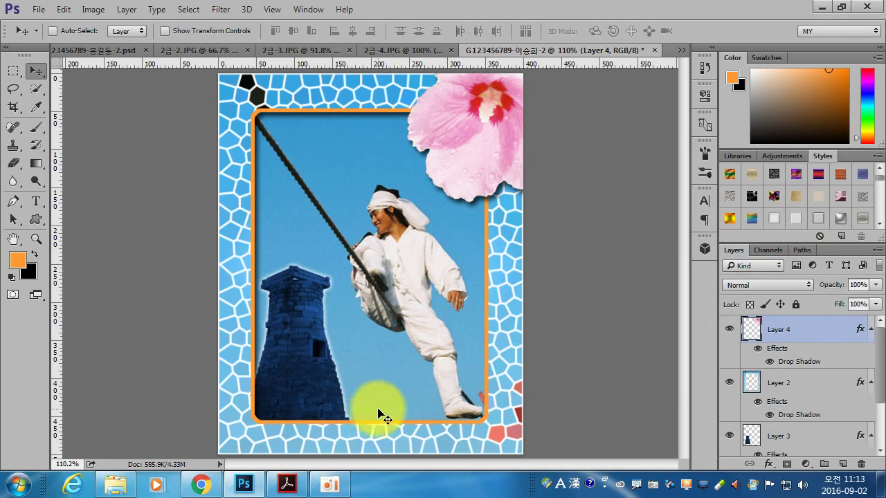
pyautogui.click(287, 484)
# Step: Pan the task sheet to the effect instructions, then return to Photoshop
pyautogui.moveTo(209, 401)
pyautogui.mouseDown()
pyautogui.moveTo(210, 287)
pyautogui.moveTo(217, 383)
pyautogui.mouseUp()
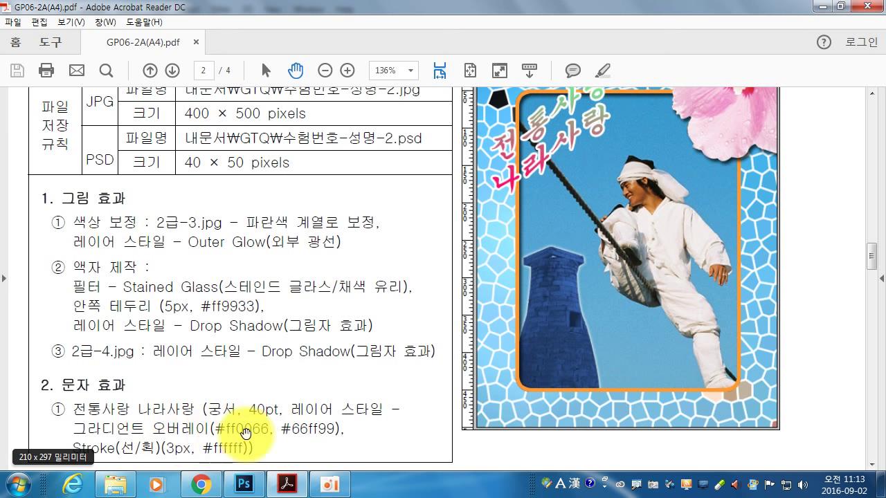
pyautogui.click(243, 485)
# Step: Create an orange 40 pt 궁서 two-line text layer '전통사랑 나라사랑' above the swing photo
pyautogui.click(36, 201)
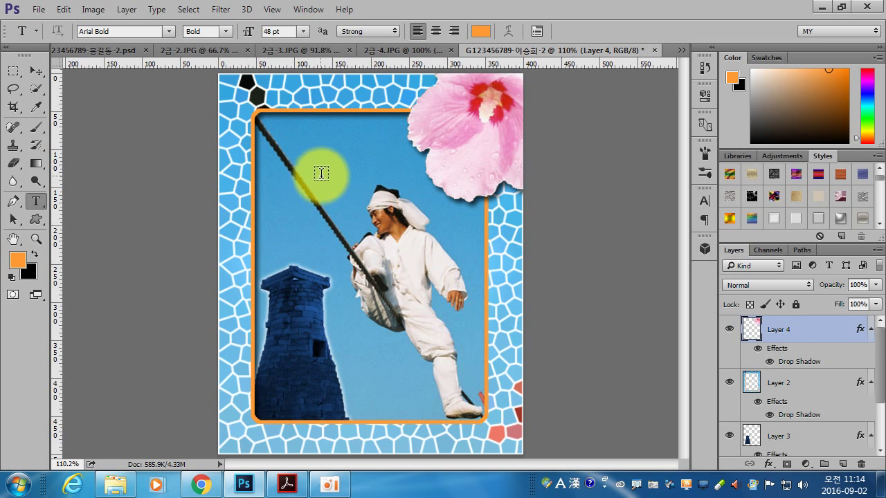
pyautogui.click(274, 186)
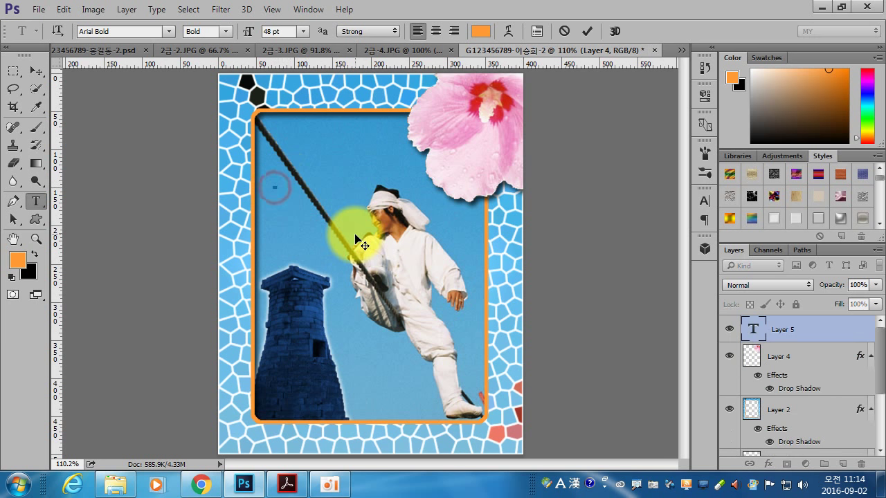
pyautogui.click(168, 31)
pyautogui.moveTo(327, 227); pyautogui.dragTo(329, 137)
pyautogui.click(146, 214)
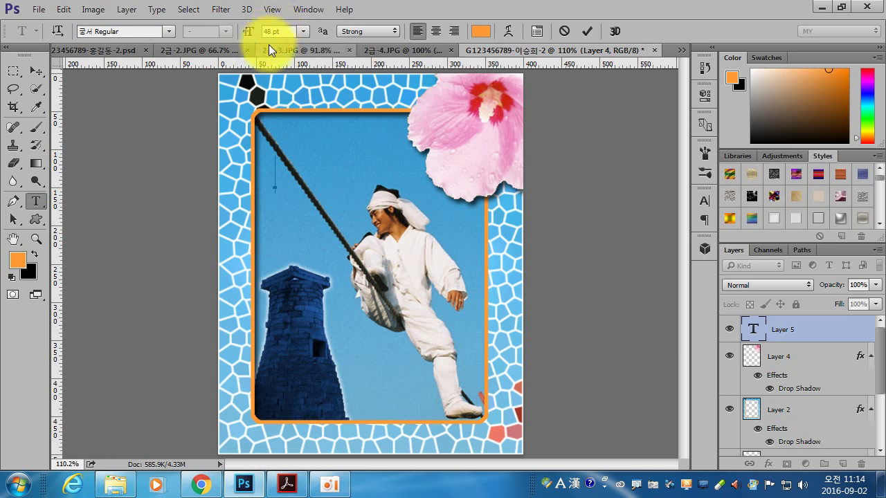
pyautogui.write('3')
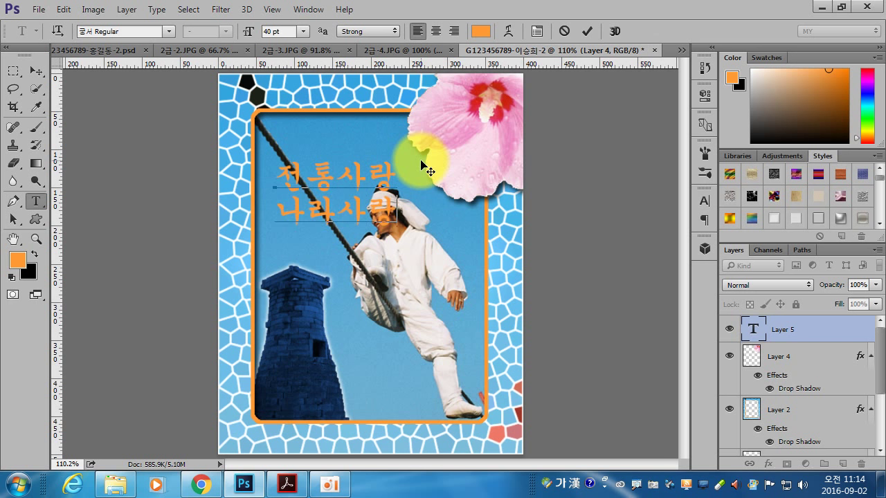
pyautogui.click(421, 166)
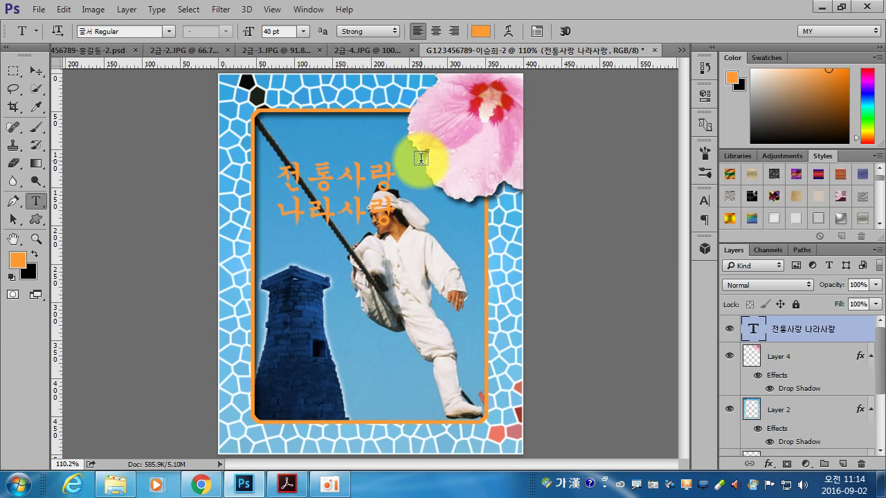
# Step: Add a Gradient Overlay to the title and set its left stop to #ff0066
pyautogui.doubleClick(862, 330)
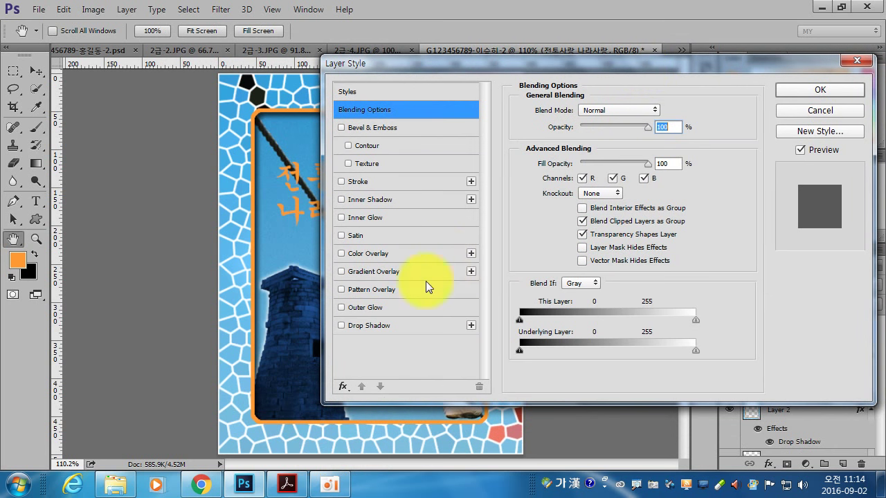
pyautogui.click(385, 272)
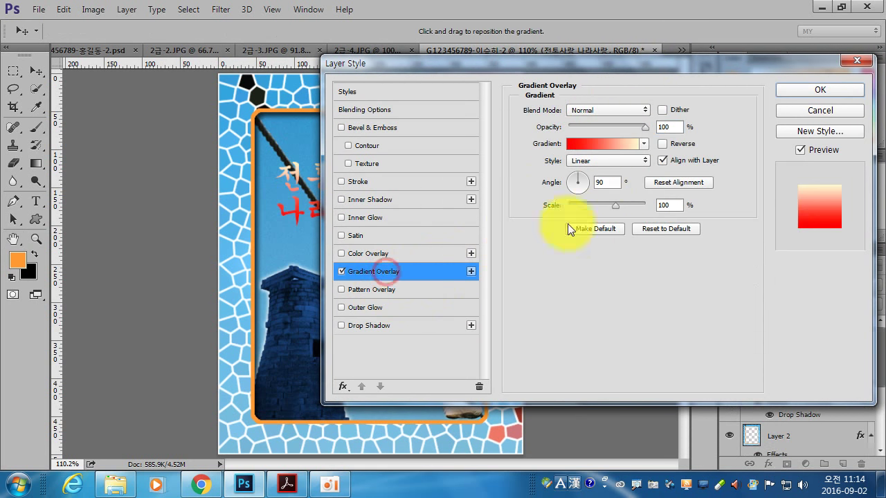
pyautogui.click(598, 147)
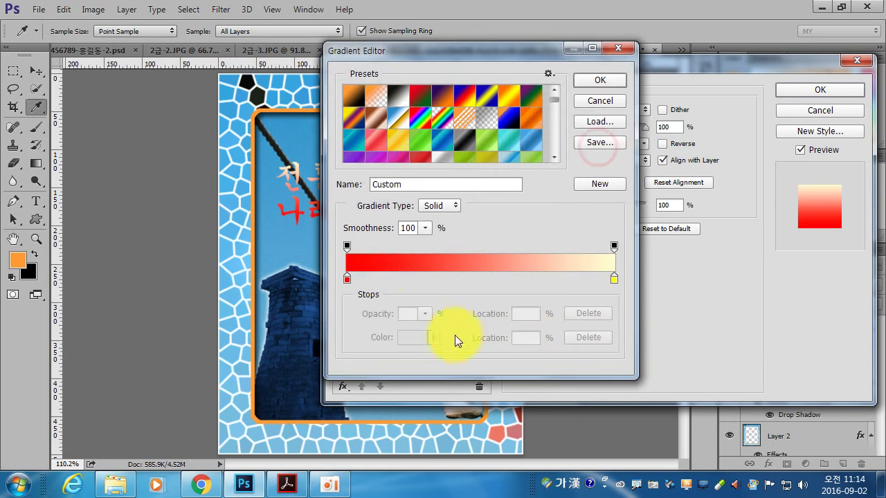
pyautogui.click(346, 278)
pyautogui.click(412, 337)
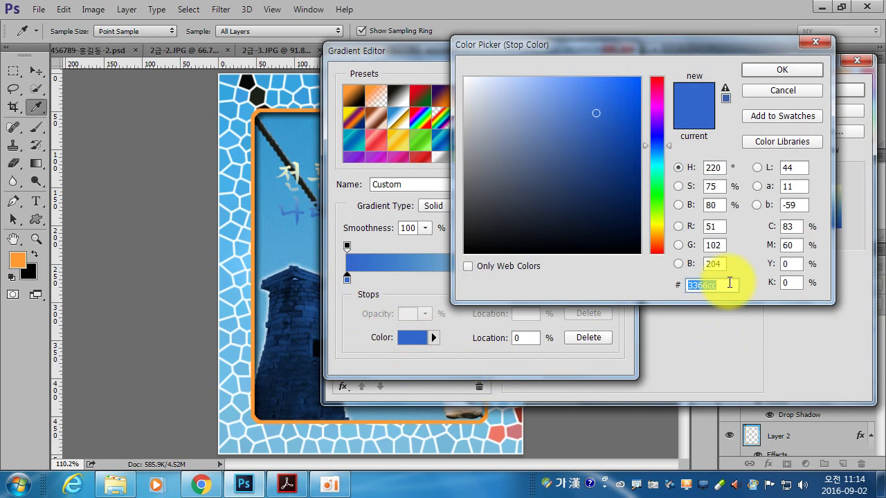
pyautogui.write('0')
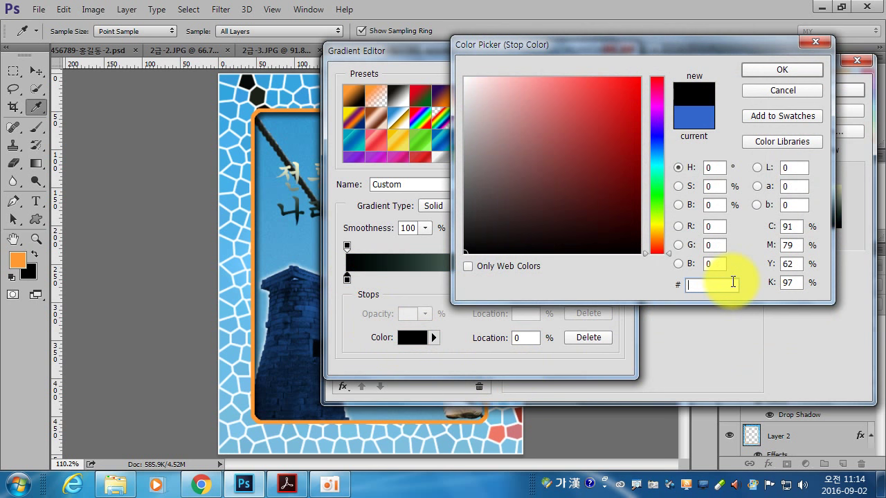
pyautogui.press('Hangul')
pyautogui.write('ff00')
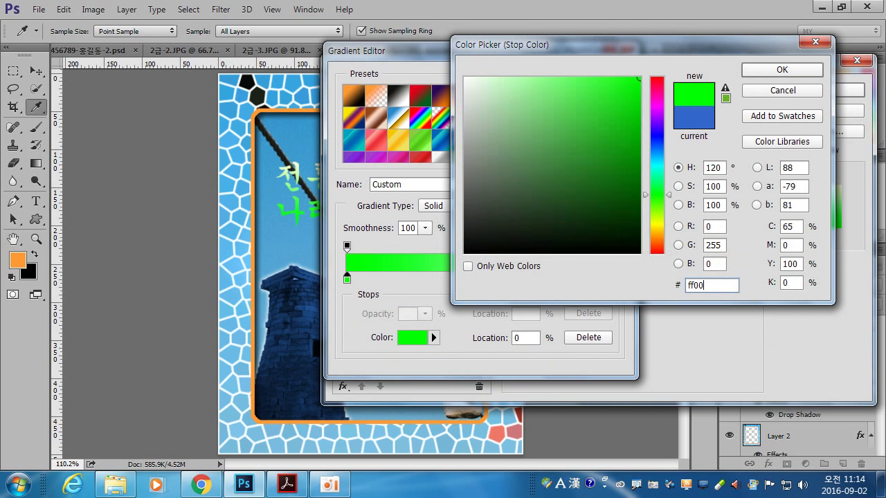
pyautogui.write('66')
pyautogui.press('Return')
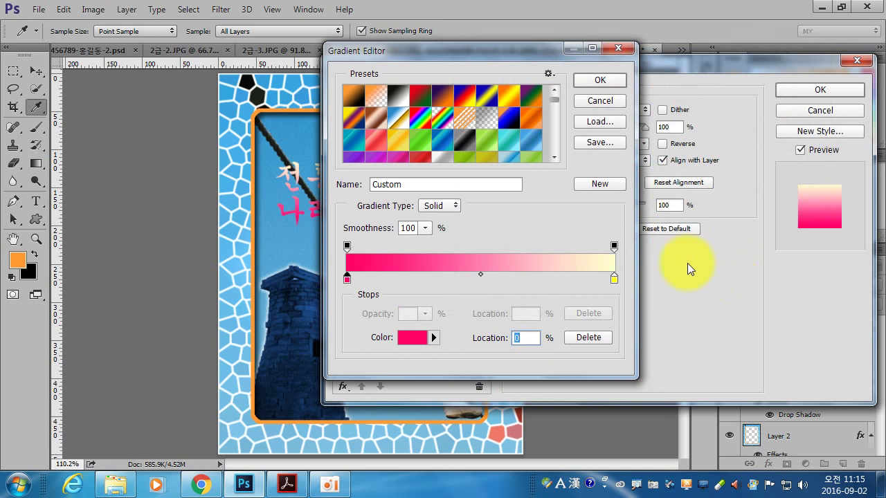
# Step: Recolour the right gradient stop and apply the pink-to-yellow vertical overlay
pyautogui.moveTo(614, 279); pyautogui.dragTo(637, 352)
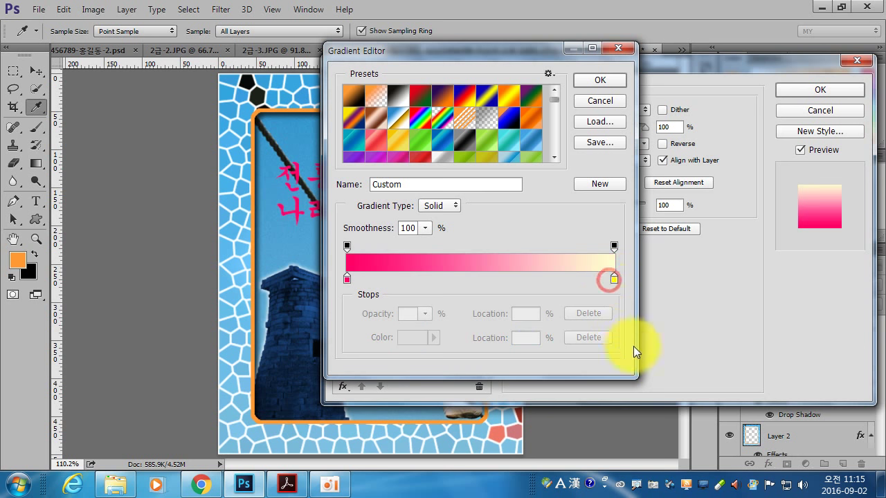
pyautogui.click(613, 279)
pyautogui.click(414, 338)
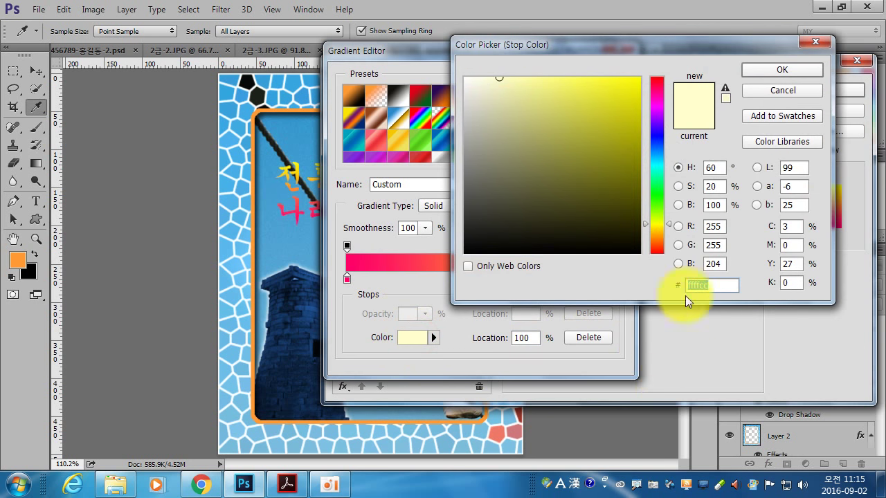
pyautogui.write('0066')
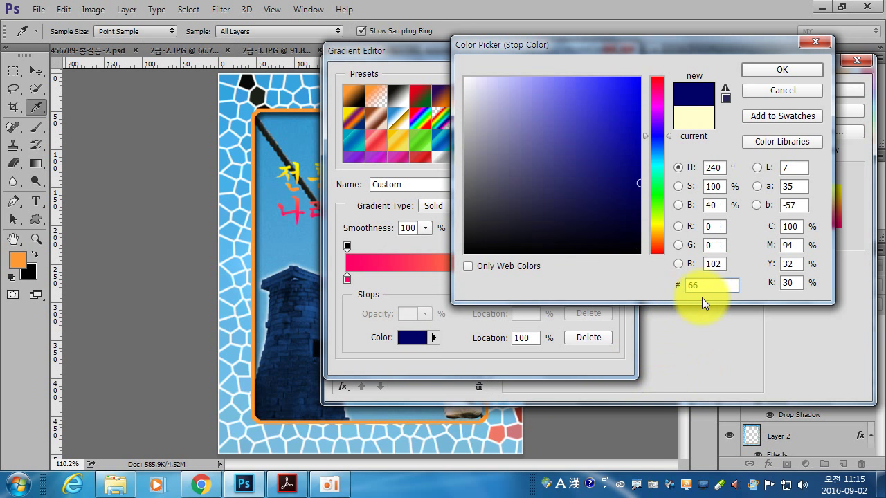
pyautogui.write('99')
pyautogui.press('BackSpace')
pyautogui.press('BackSpace')
pyautogui.write('ff99')
pyautogui.press('Return')
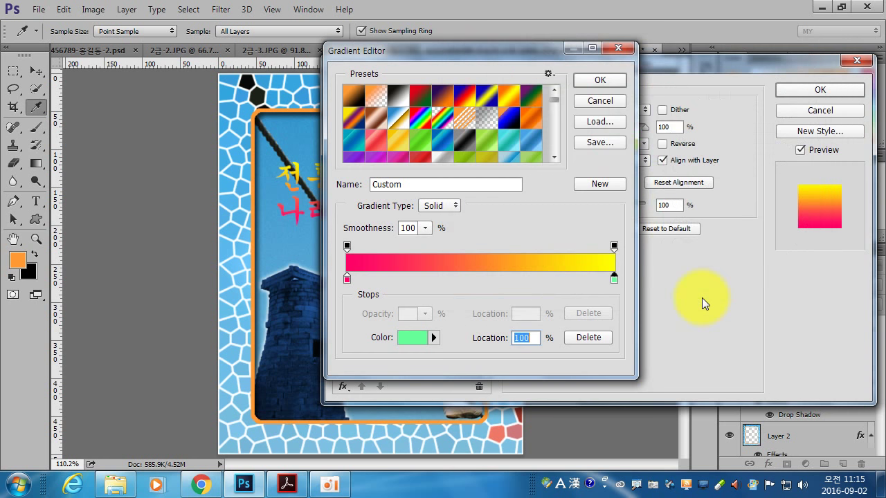
pyautogui.click(615, 280)
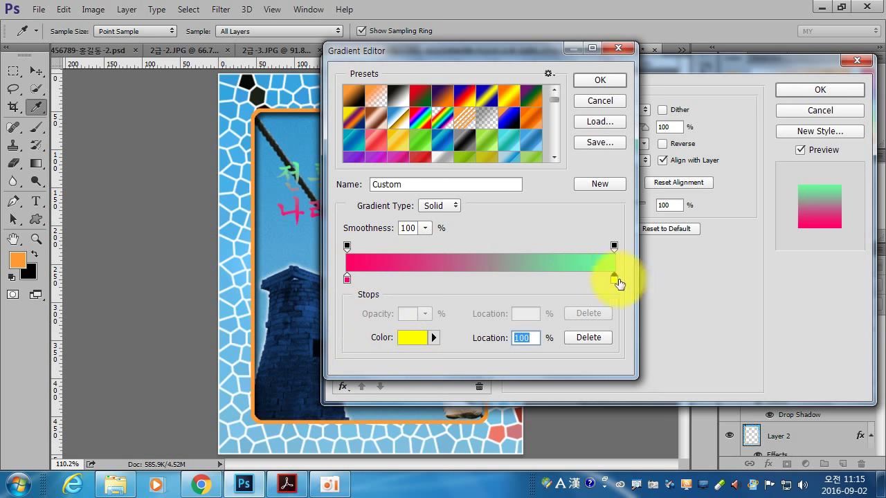
pyautogui.click(614, 284)
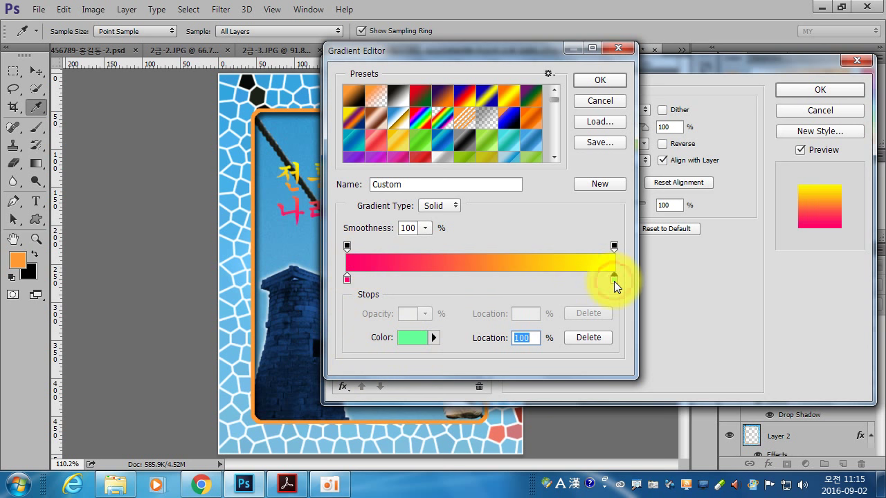
pyautogui.click(598, 81)
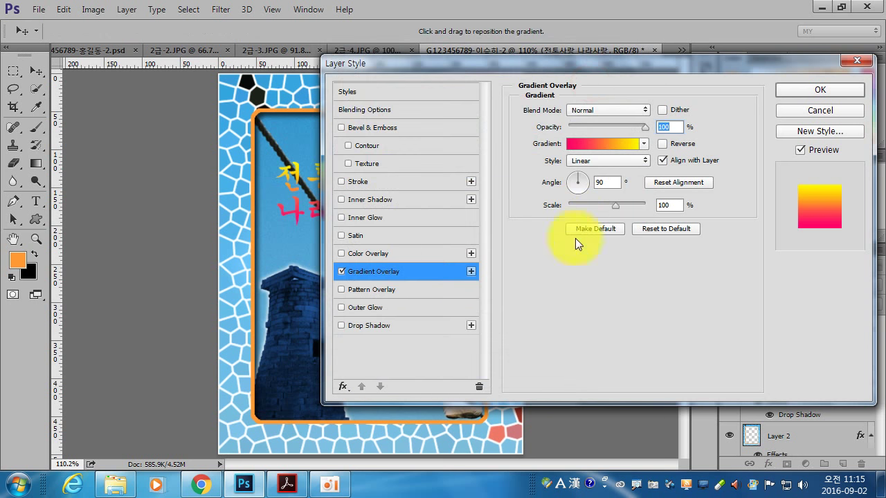
pyautogui.moveTo(711, 63); pyautogui.dragTo(725, 76)
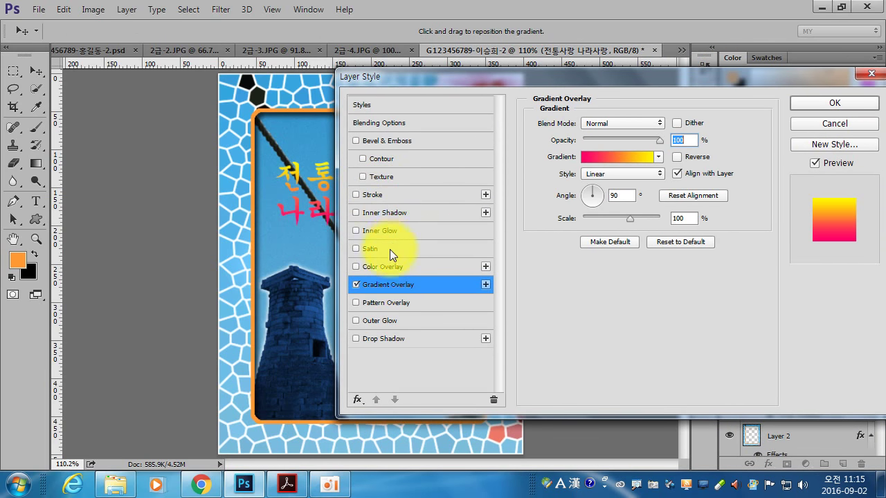
pyautogui.click(845, 102)
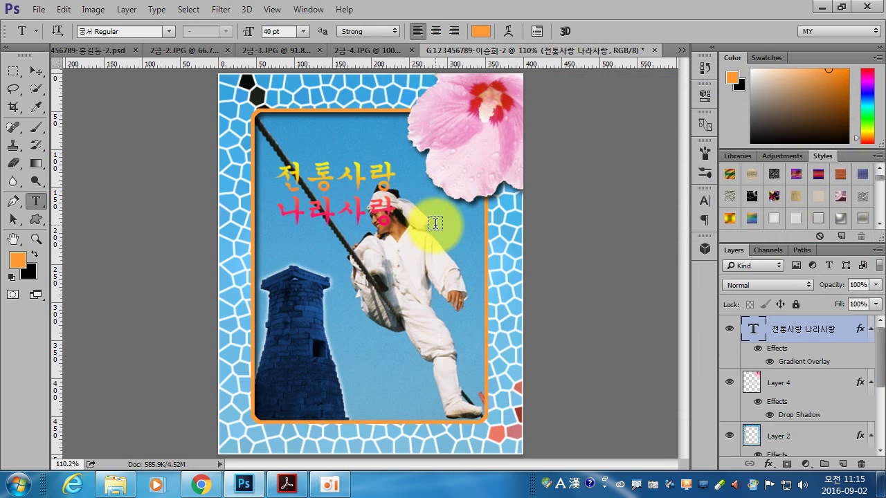
# Step: Add a 3 px white outside Stroke to the '전통사랑 나라사랑' title layer
pyautogui.doubleClick(864, 329)
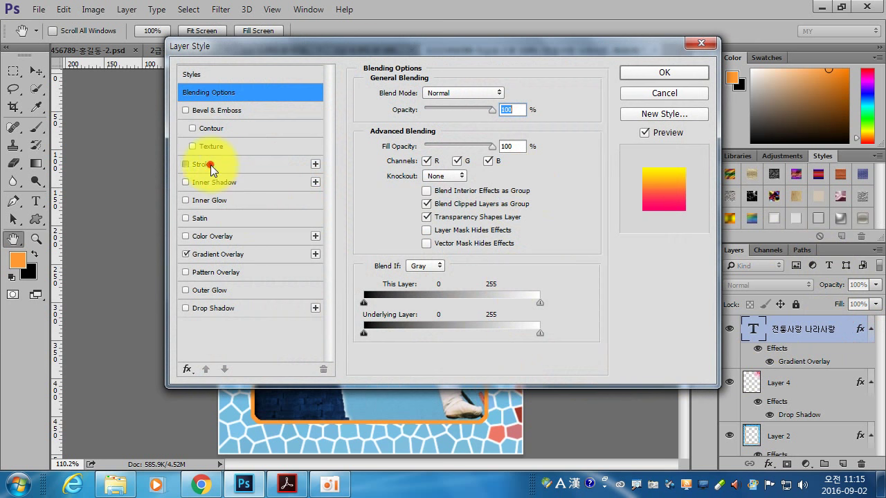
pyautogui.click(210, 165)
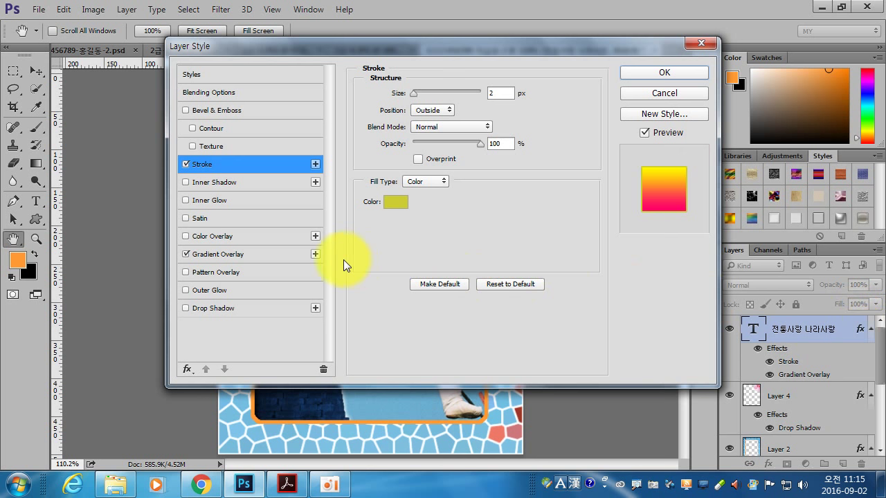
pyautogui.doubleClick(500, 93)
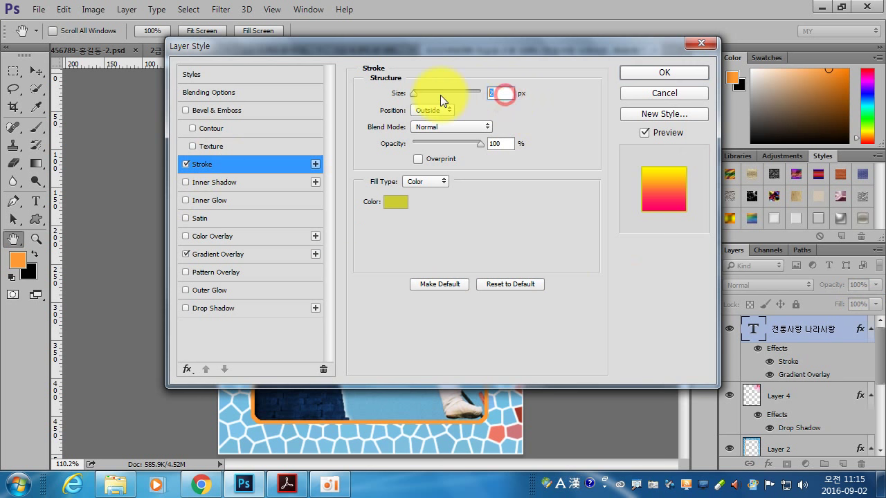
pyautogui.write('3')
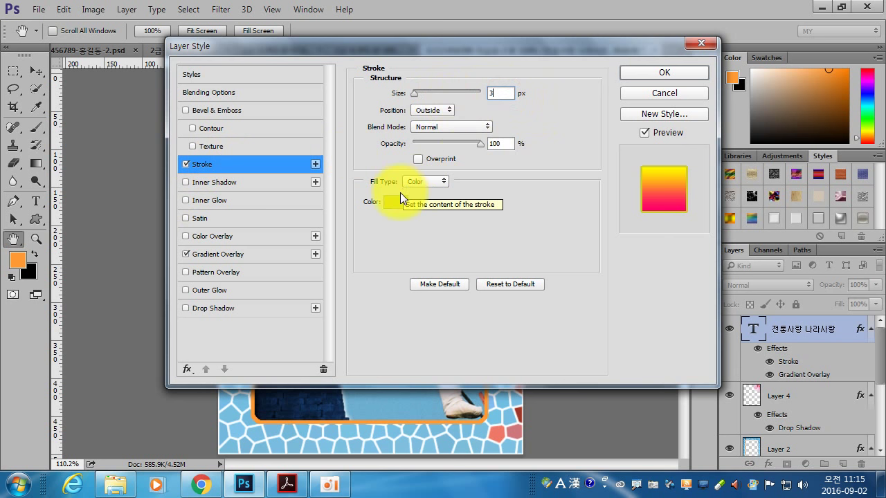
pyautogui.click(396, 202)
pyautogui.click(462, 79)
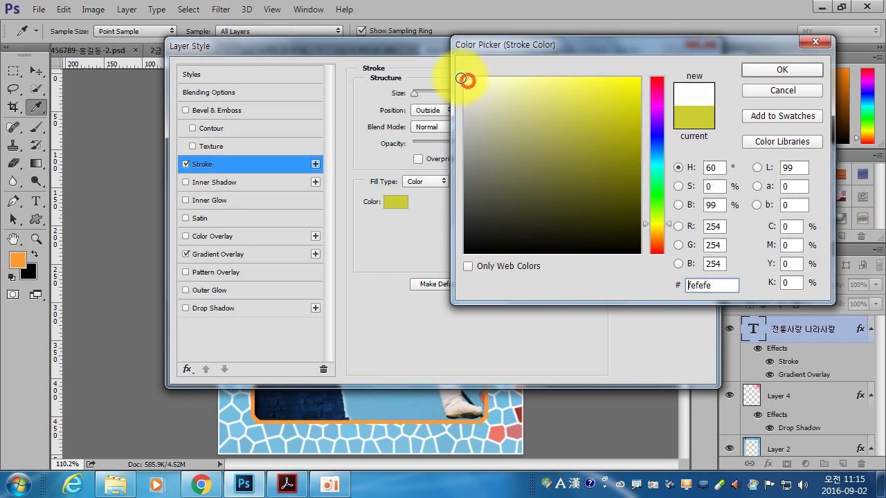
pyautogui.click(767, 68)
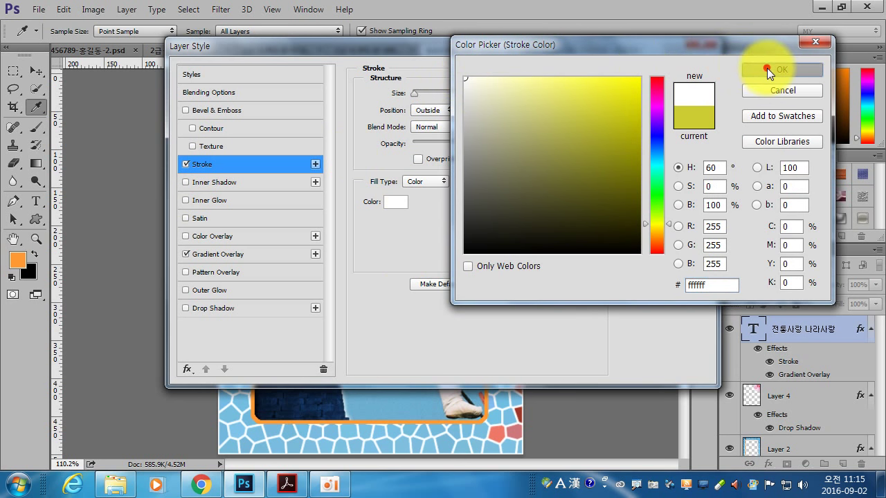
pyautogui.click(678, 71)
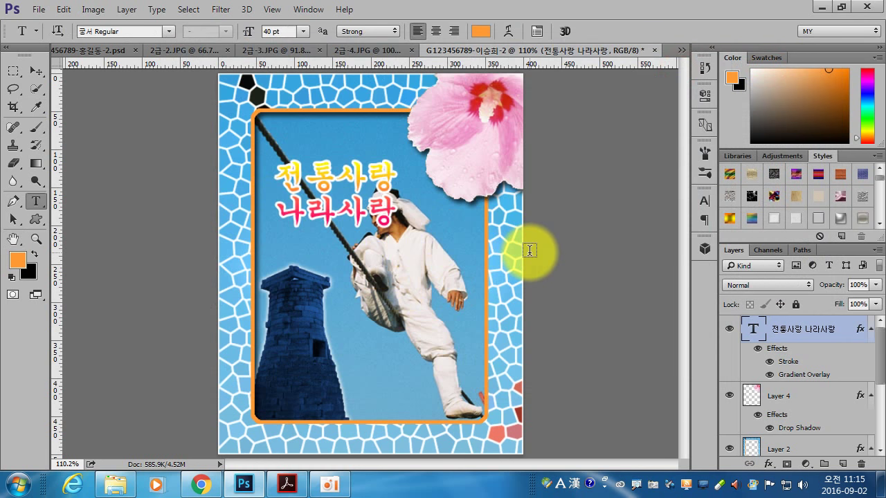
pyautogui.click(288, 484)
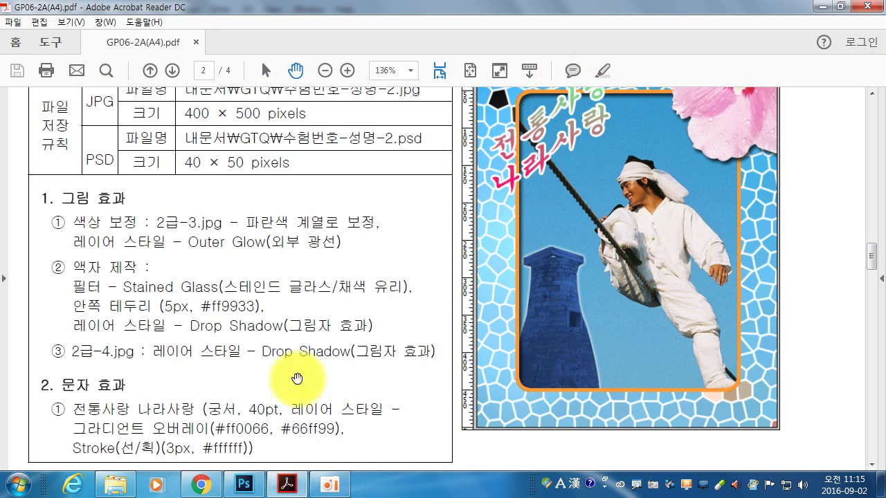
pyautogui.click(244, 485)
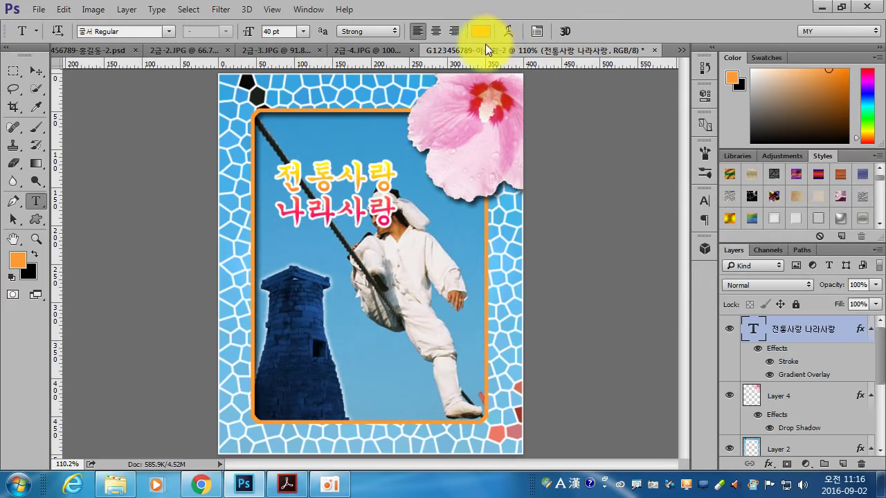
# Step: Apply a Rise warp (Bend +50%) to '전통사랑 나라사랑' and shift it toward the frame's upper left
pyautogui.click(505, 32)
pyautogui.moveTo(530, 323)
pyautogui.mouseDown()
pyautogui.moveTo(527, 266)
pyautogui.moveTo(677, 112)
pyautogui.moveTo(627, 90)
pyautogui.mouseUp()
pyautogui.click(591, 119)
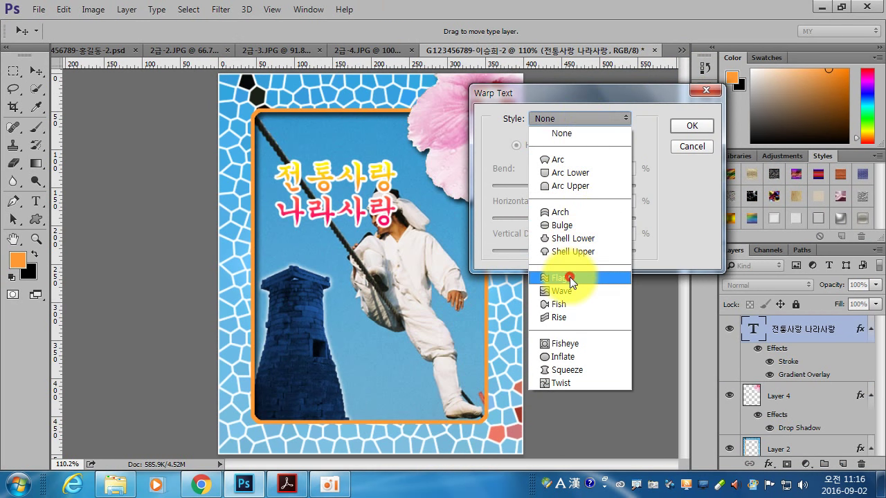
pyautogui.click(571, 279)
pyautogui.click(587, 117)
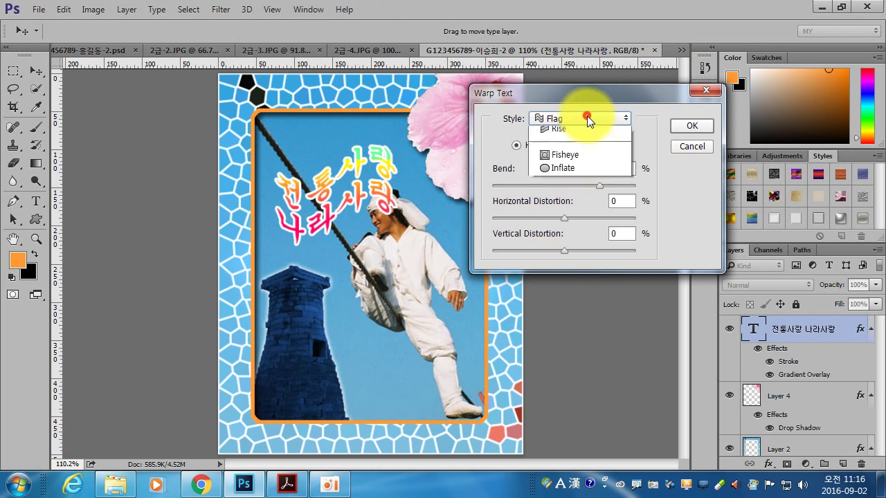
pyautogui.click(568, 317)
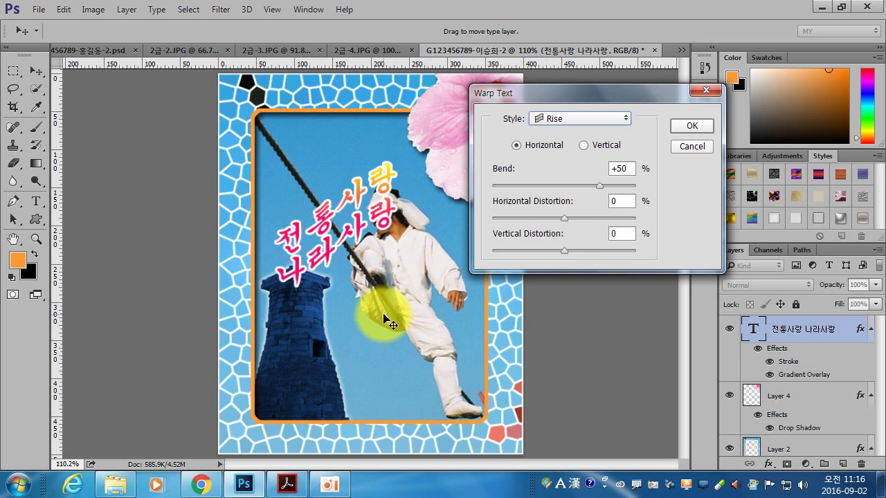
pyautogui.moveTo(381, 312)
pyautogui.mouseDown()
pyautogui.moveTo(349, 258)
pyautogui.moveTo(335, 261)
pyautogui.moveTo(340, 252)
pyautogui.mouseUp()
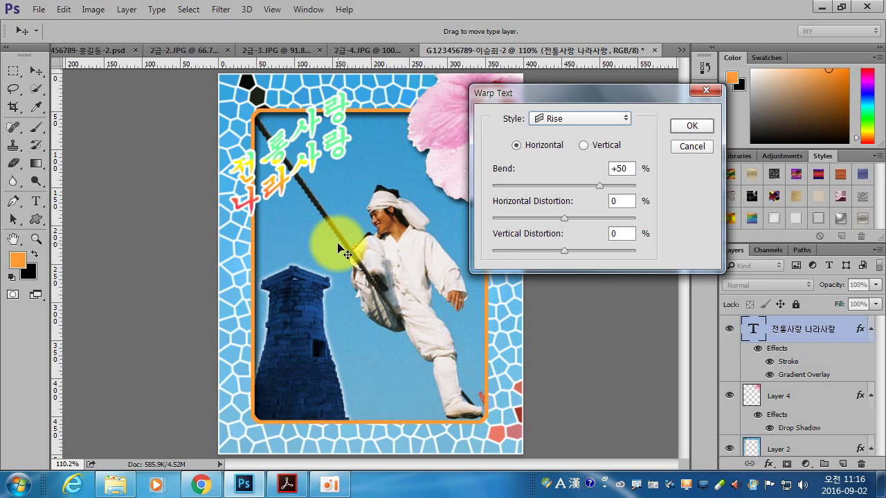
pyautogui.click(691, 126)
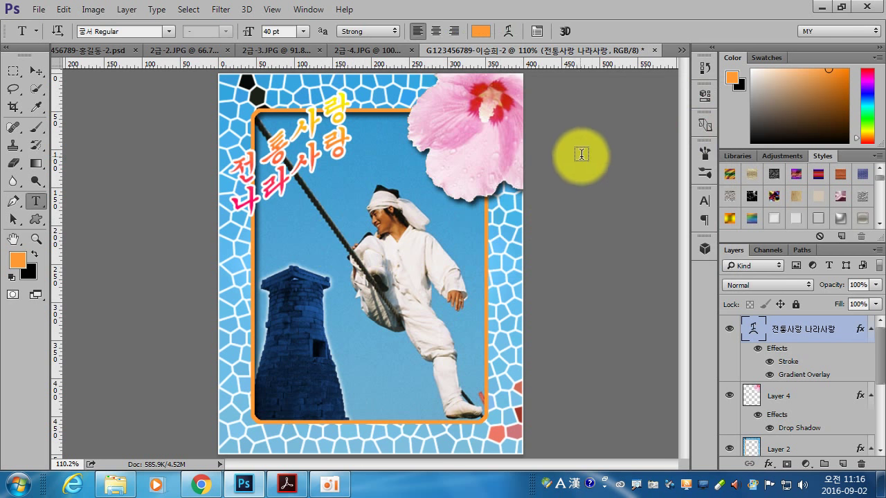